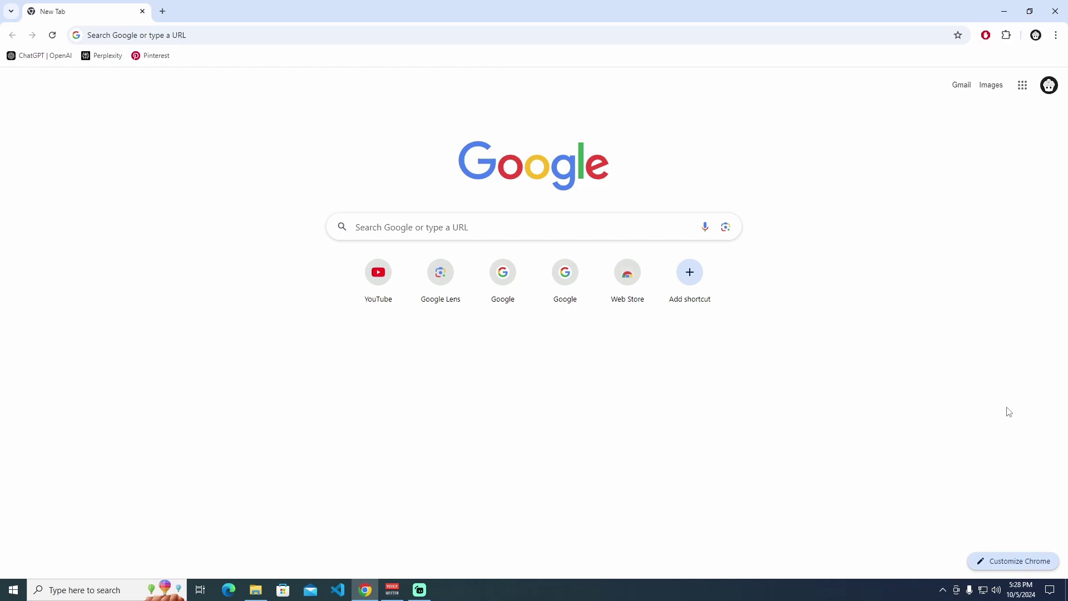
Search Google for 'comfyui' and scroll the results to the GitHub ComfyUI entry.
click(510, 219)
text(comfy)
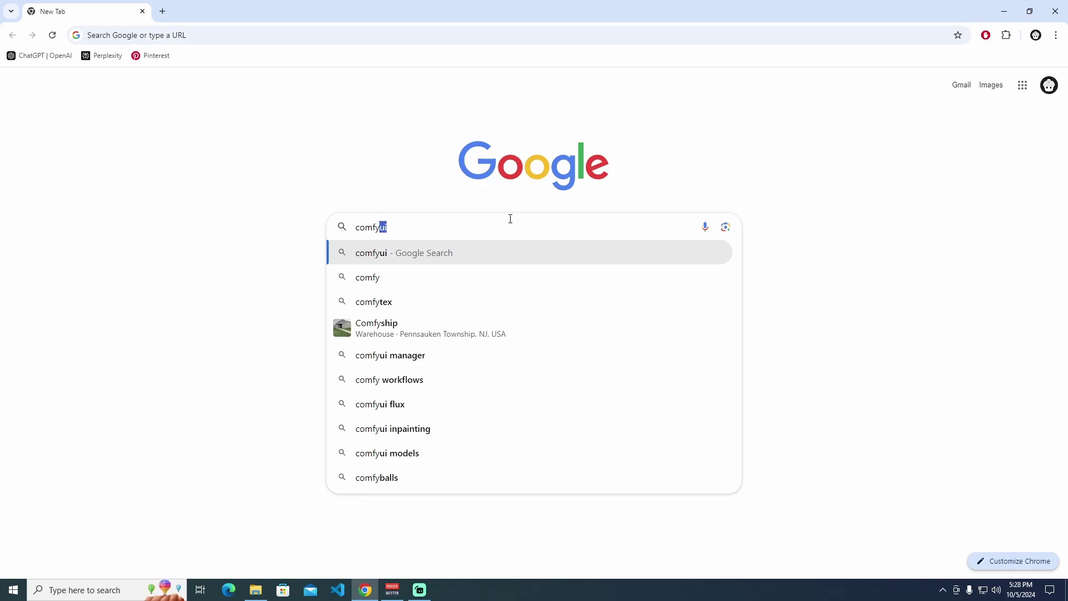
key(Return)
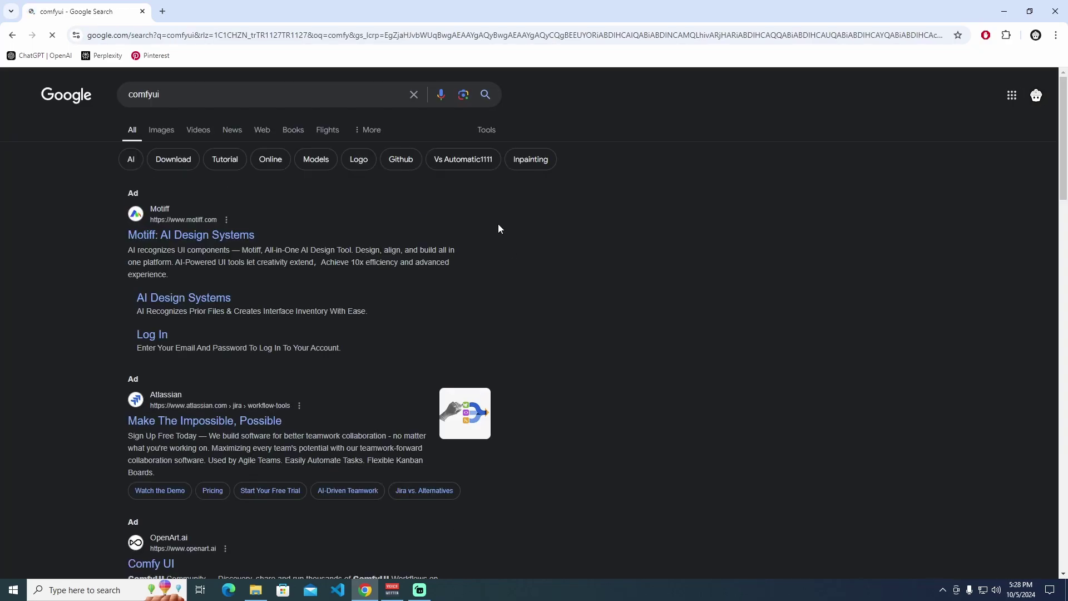
scroll(339, 245, down, 7)
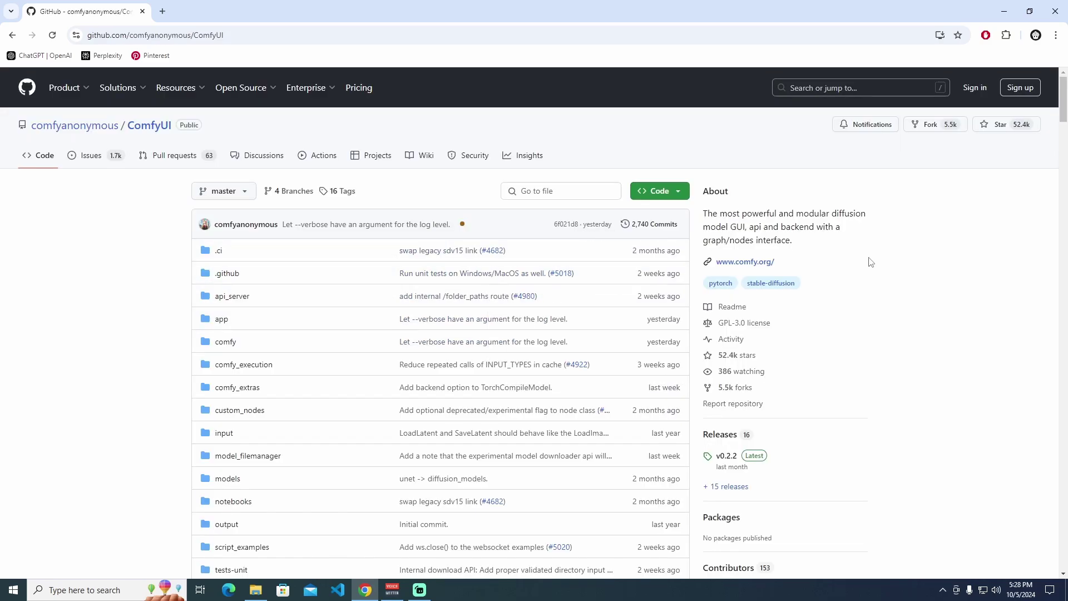
Scan the ComfyUI repository page and open the v0.2.2 release from the Releases sidebar.
click(322, 42)
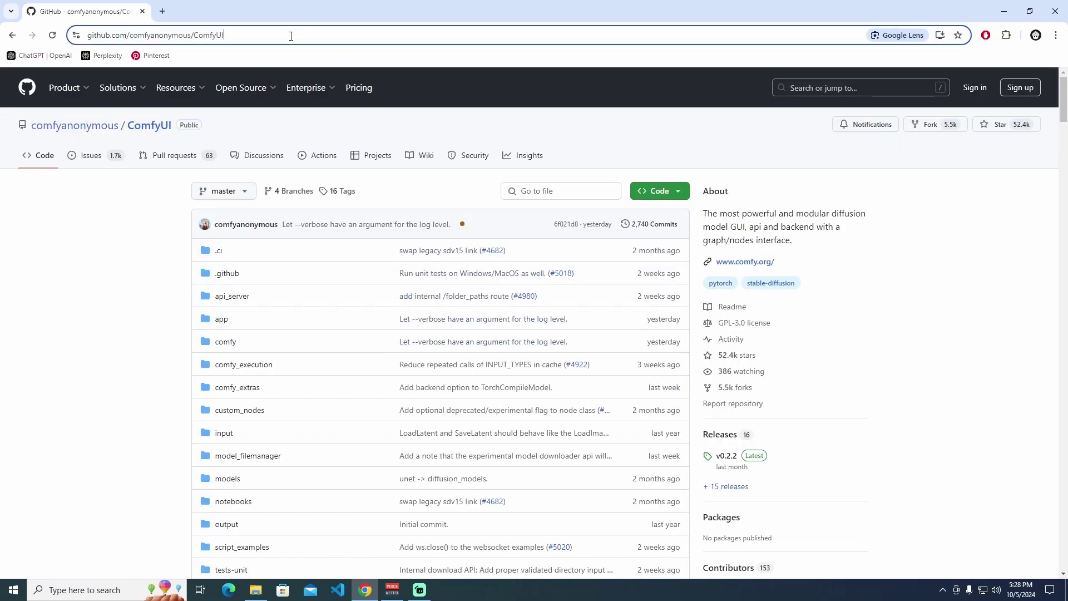
click(999, 325)
scroll(535, 309, down, 10)
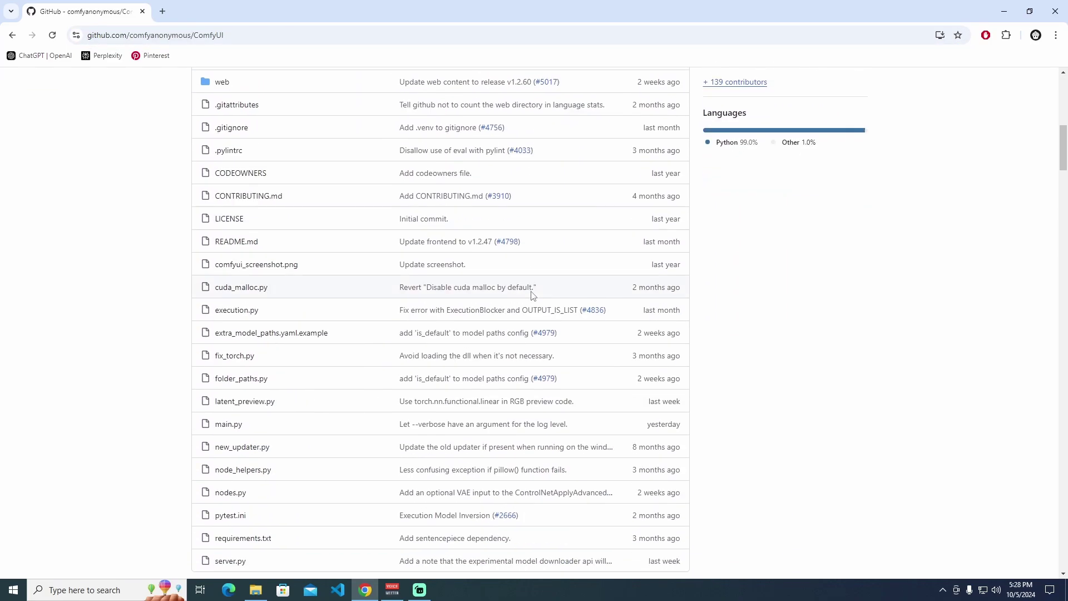
scroll(533, 295, down, 7)
scroll(529, 291, up, 11)
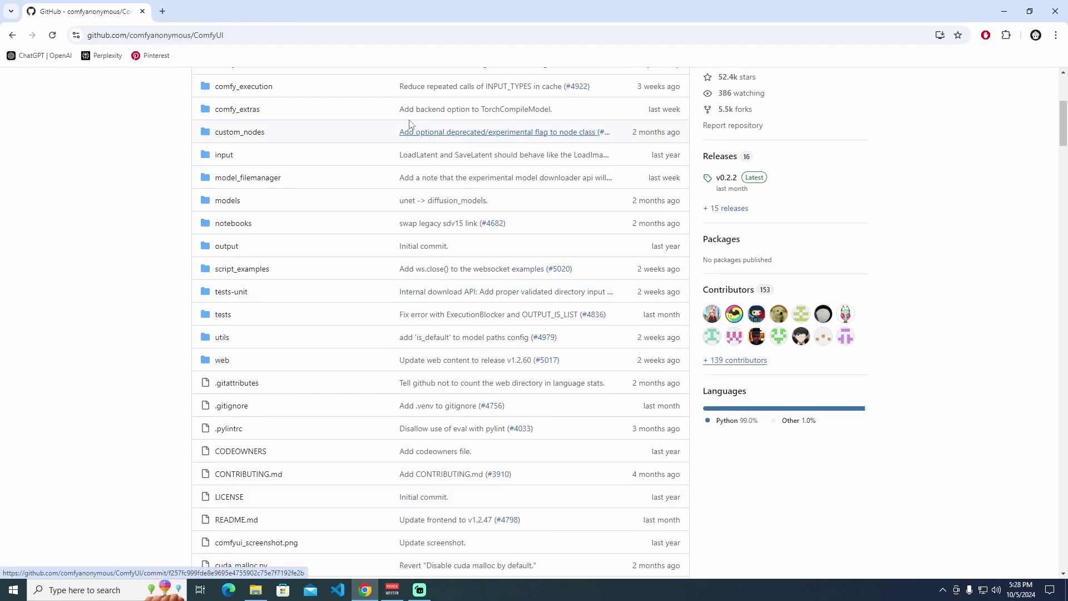
scroll(409, 123, up, 3)
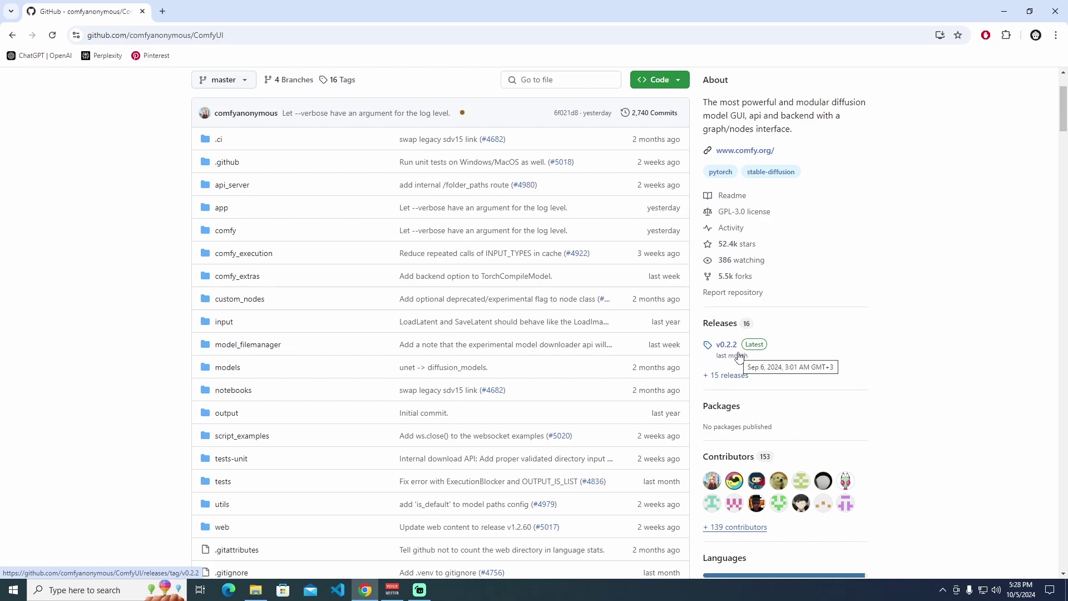
click(730, 348)
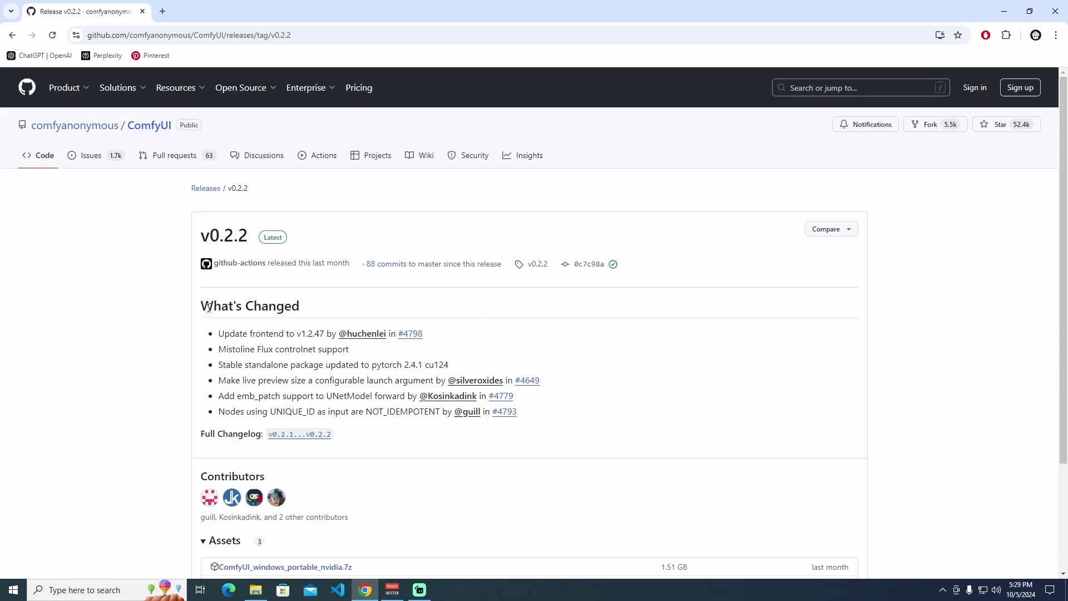
Download ComfyUI_windows_portable_nvidia.7z from the v0.2.2 assets and show Chrome's recent downloads.
drag(208, 308, 326, 313)
click(257, 310)
scroll(261, 333, down, 2)
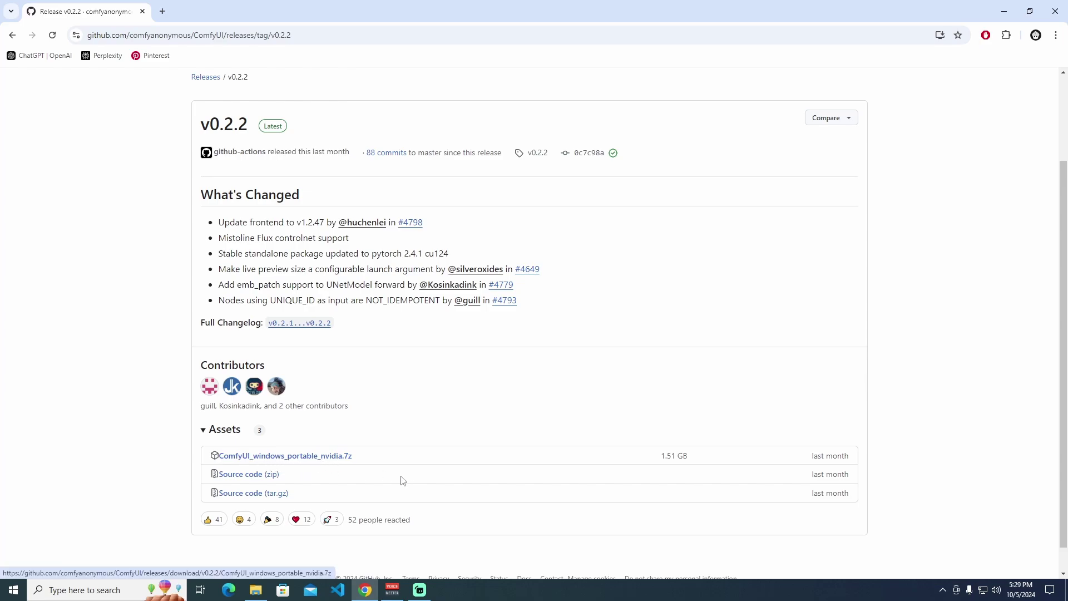
click(319, 460)
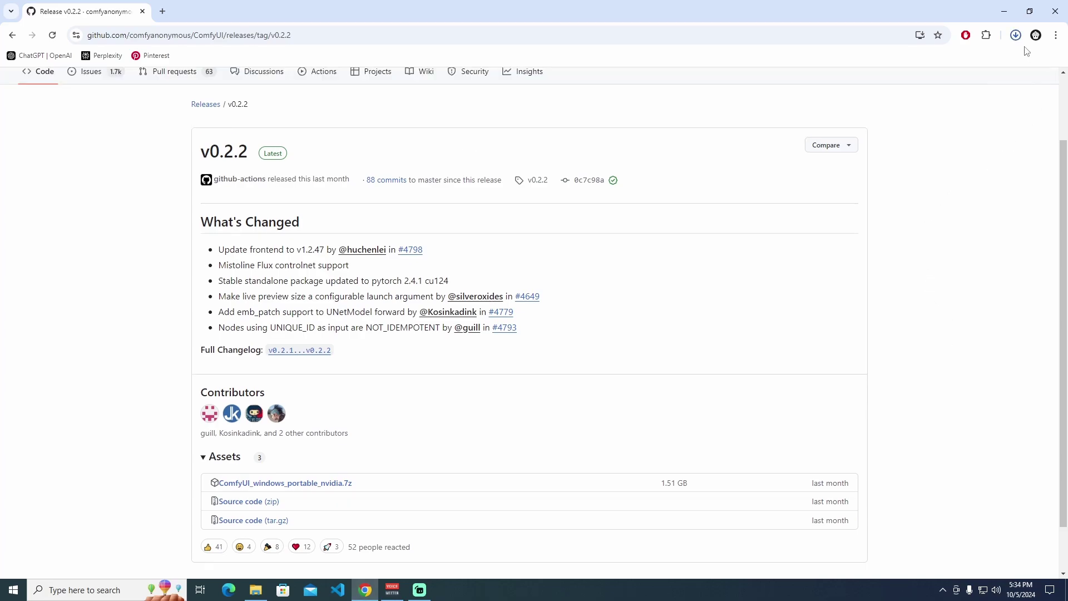
click(1015, 36)
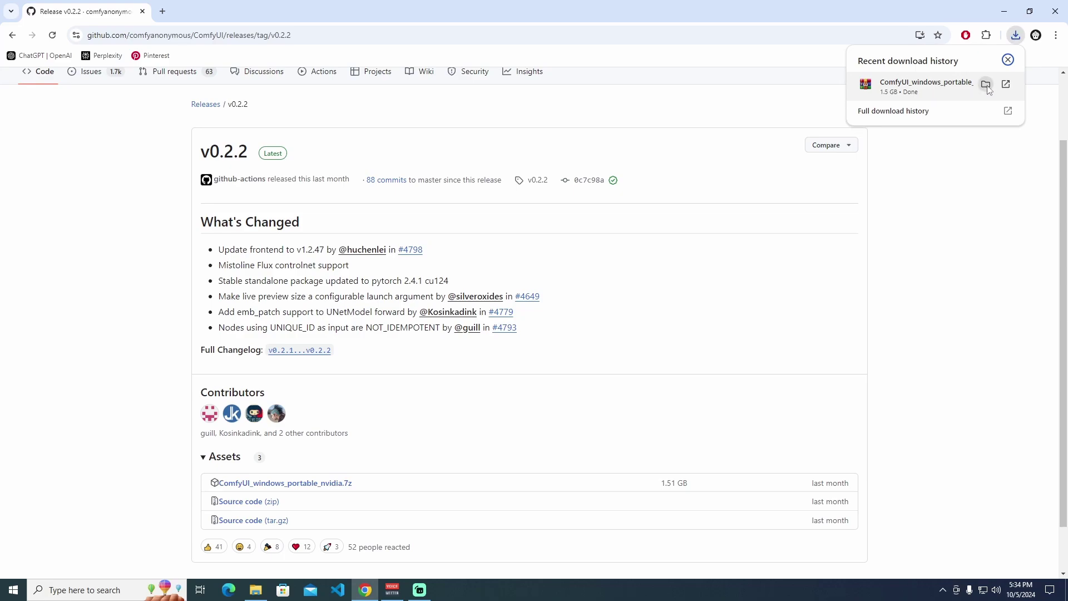
Show the downloaded .7z archive in its folder, cut it, and reveal the desktop.
click(986, 84)
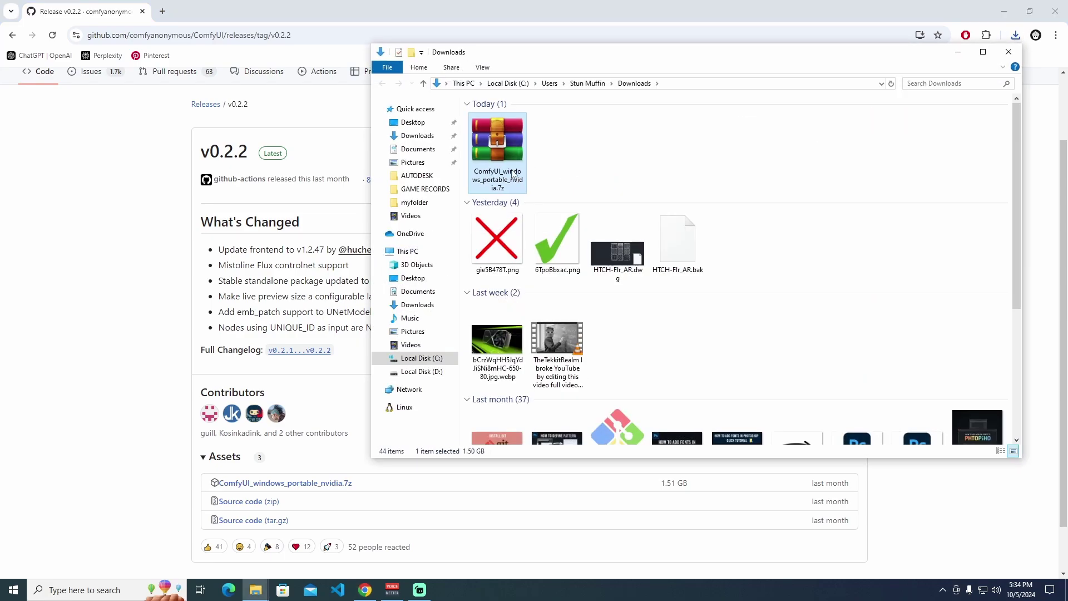
right_click(493, 154)
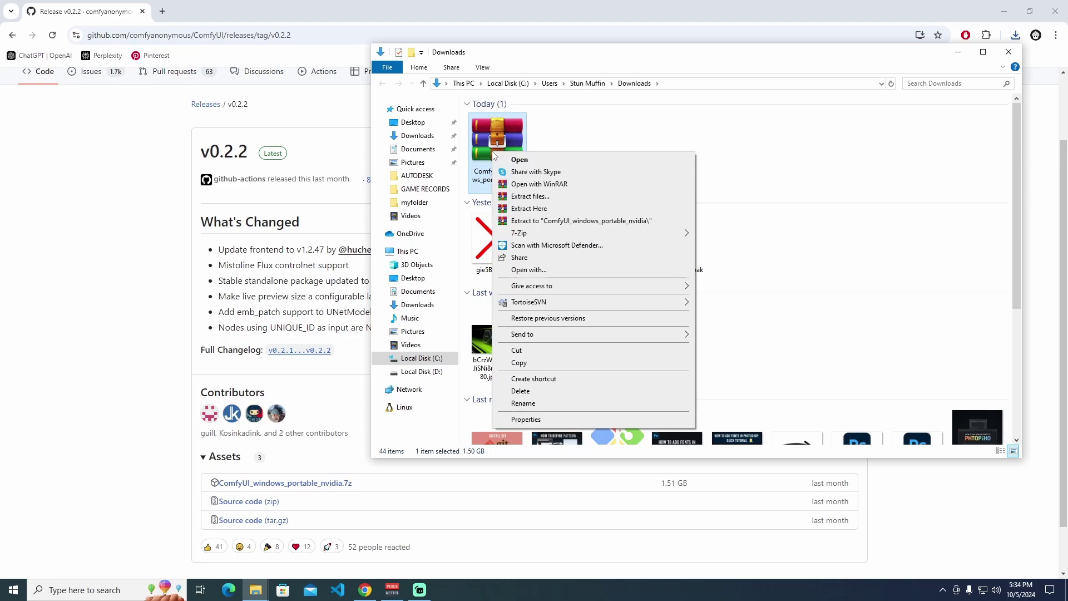
click(516, 350)
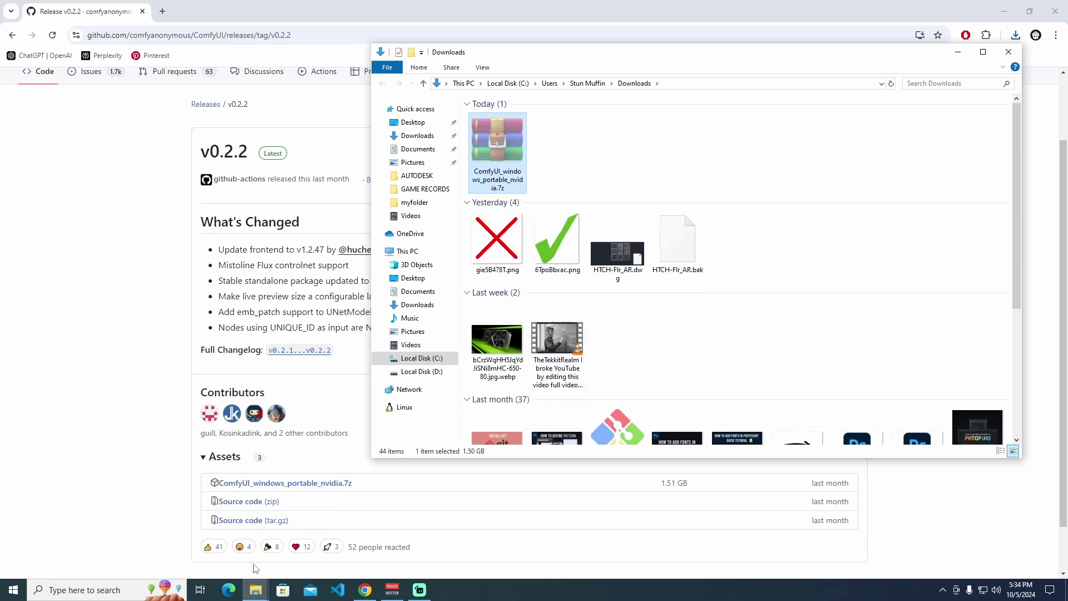
key(super+d)
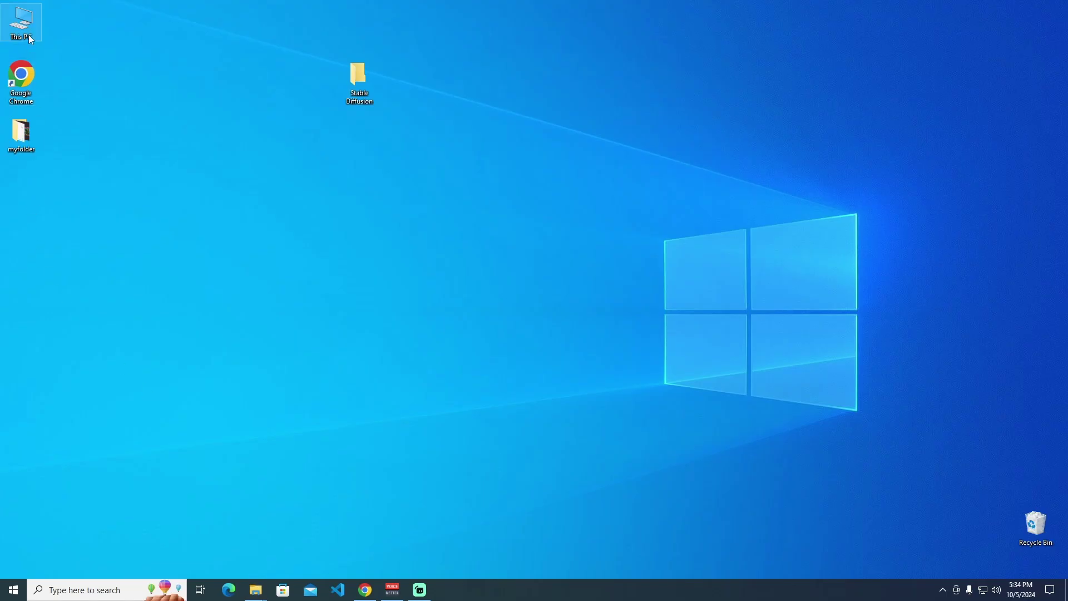
Paste the ComfyUI archive into the S folder on Local Disk (D:).
double_click(30, 39)
double_click(681, 243)
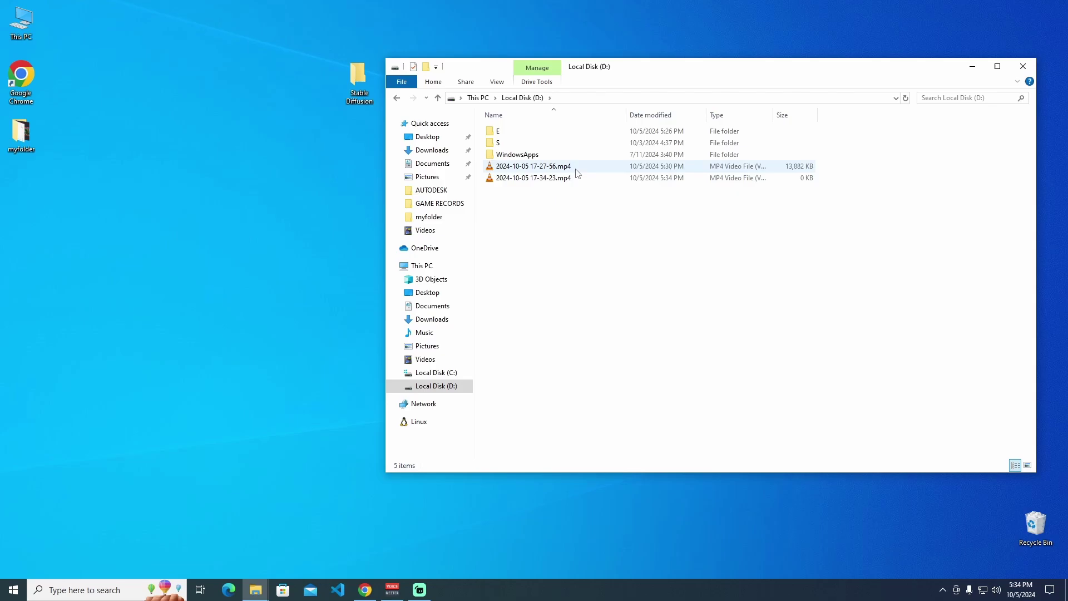
double_click(567, 142)
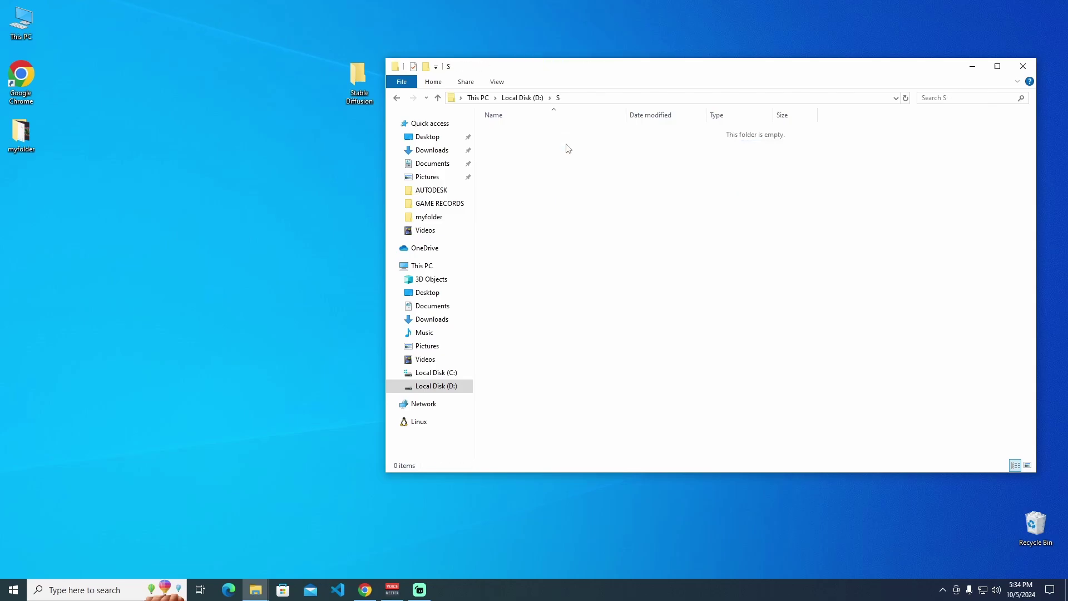
right_click(582, 188)
click(643, 271)
Create a folder named comfyui in D:\S, move the archive into it, and open it.
right_click(583, 216)
mouse_move(673, 416)
click(743, 417)
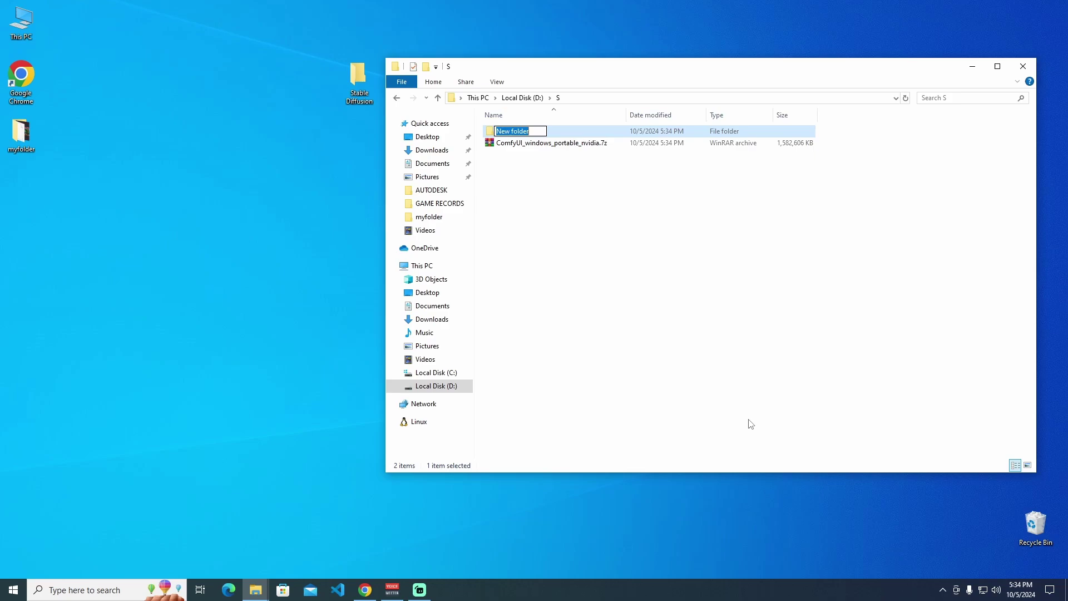
text(comfyui)
key(Return)
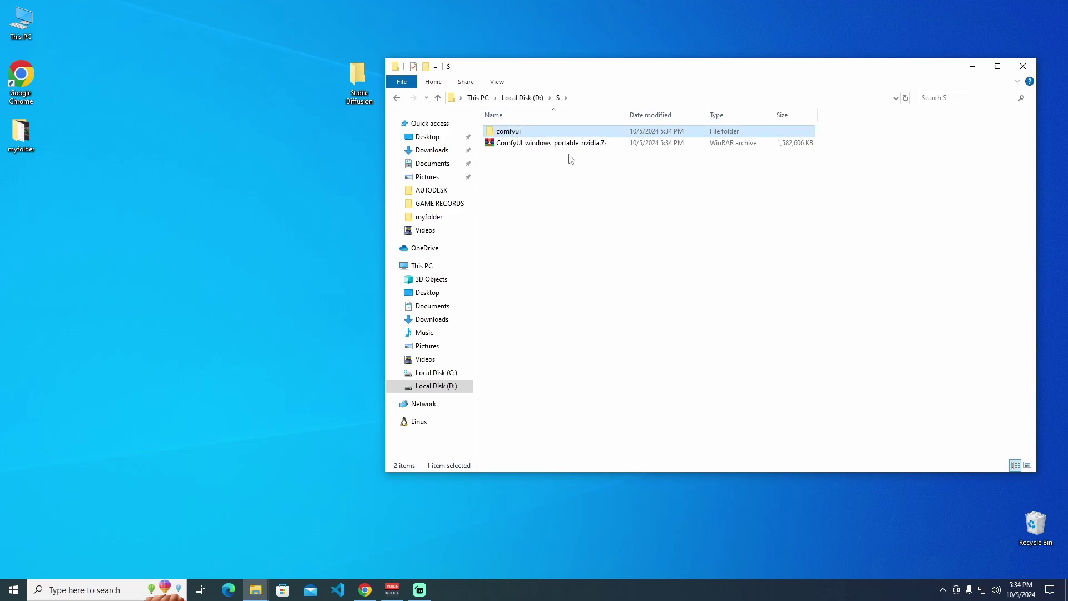
drag(542, 144, 544, 131)
double_click(544, 133)
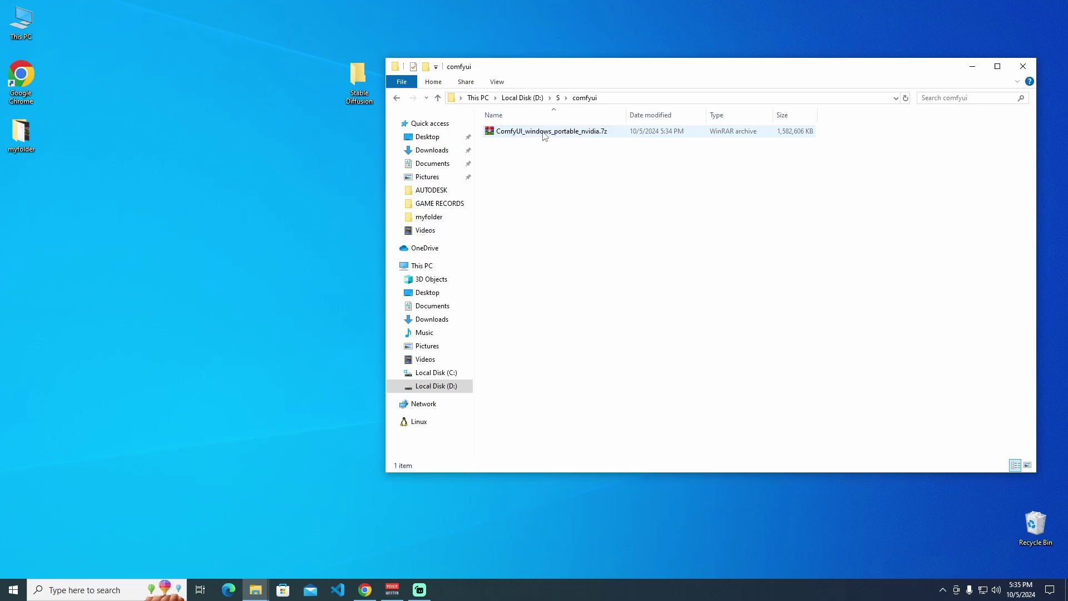
drag(626, 114, 652, 115)
click(586, 139)
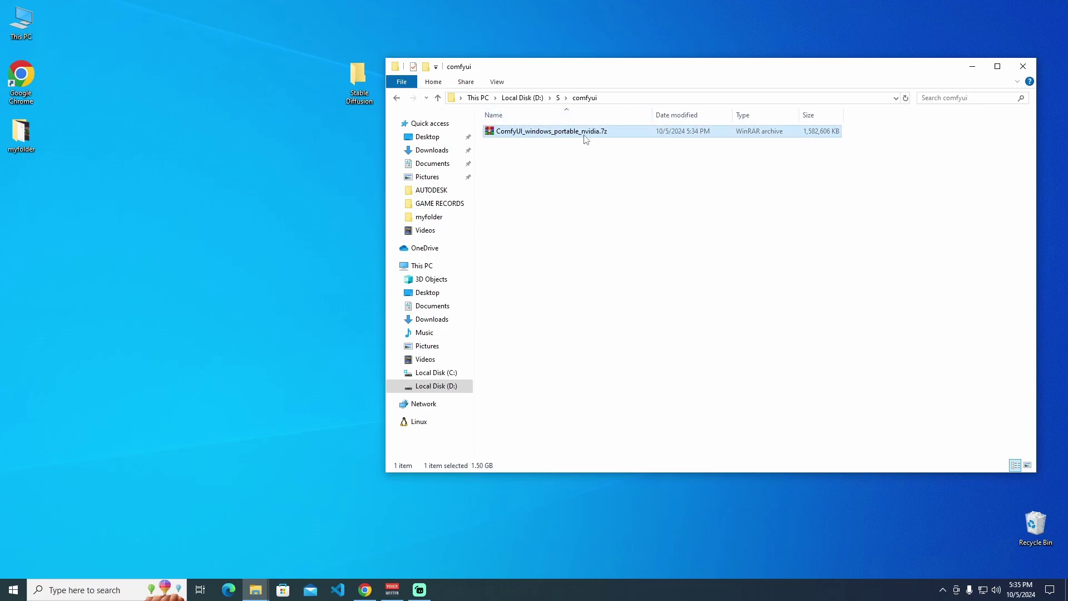
Extract the archive to ComfyUI_windows_portable_nvidia\ and open its ComfyUI_windows_portable folder.
right_click(586, 139)
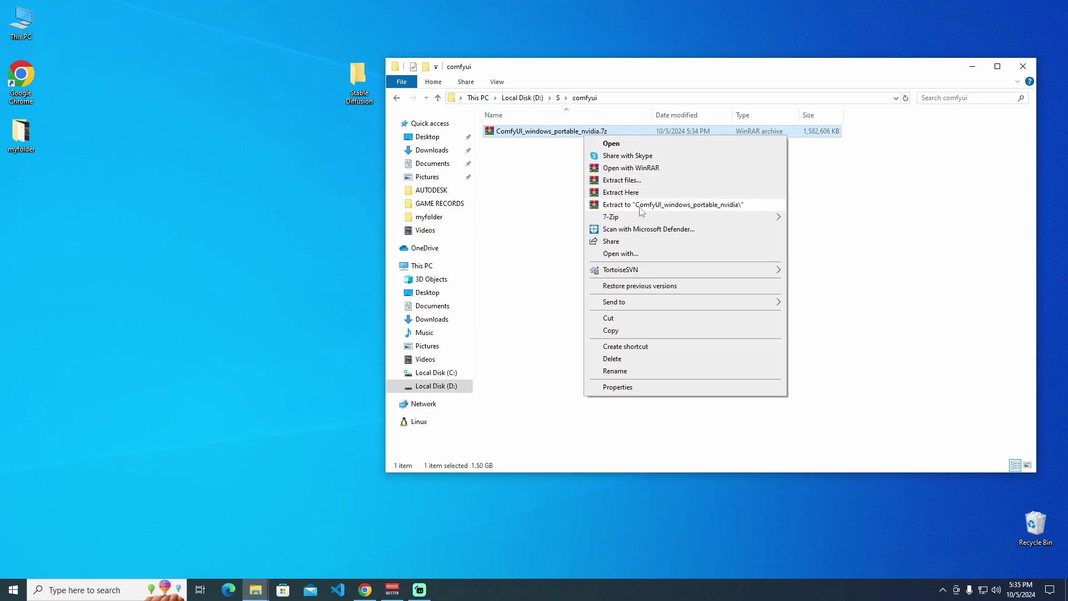
click(703, 205)
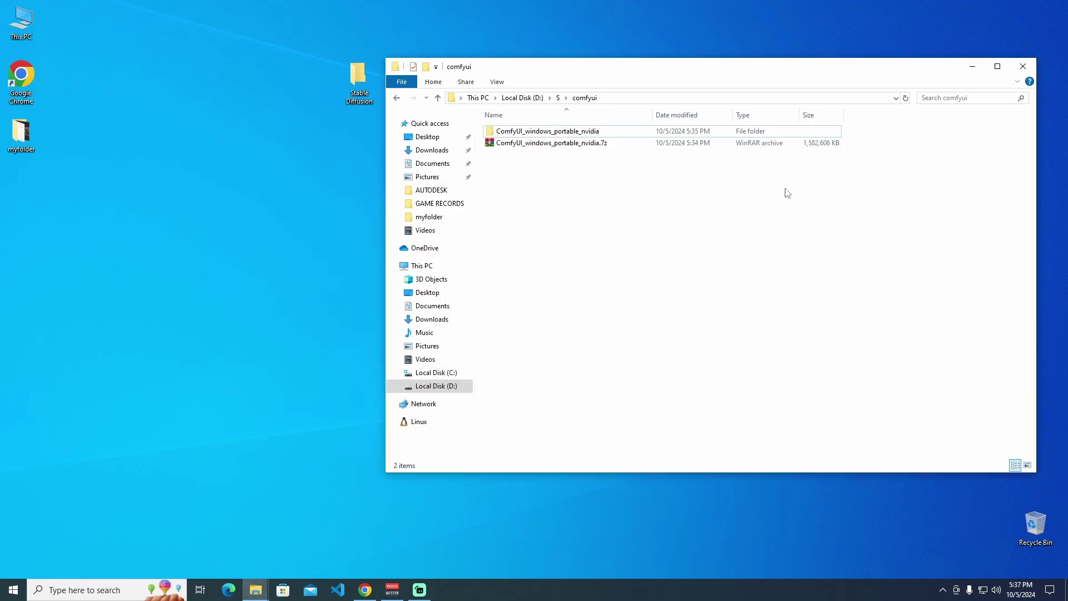
double_click(601, 132)
double_click(600, 132)
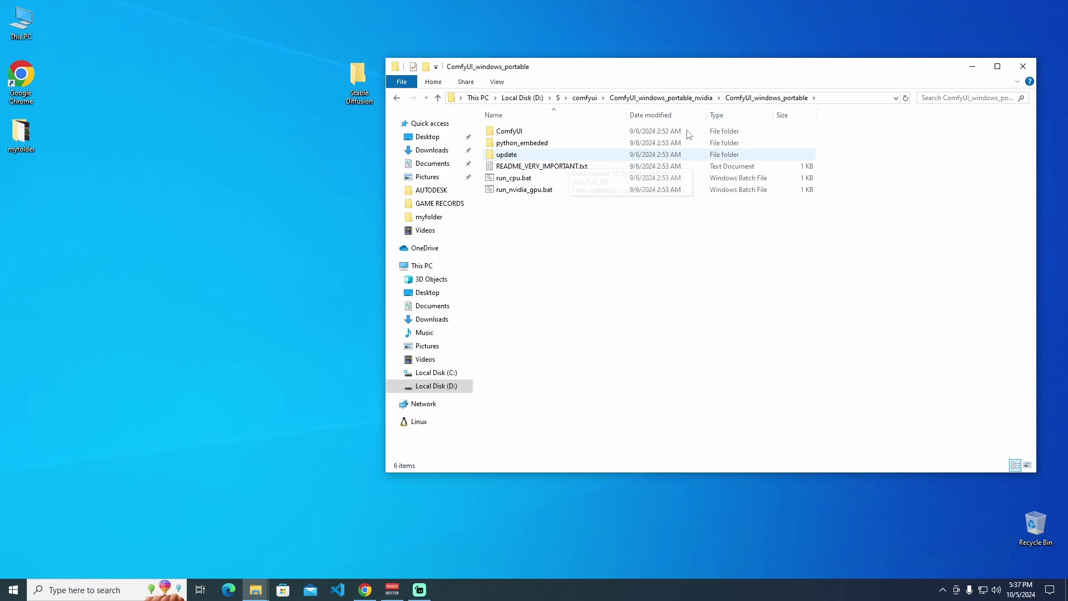
double_click(570, 134)
key(alt+Left)
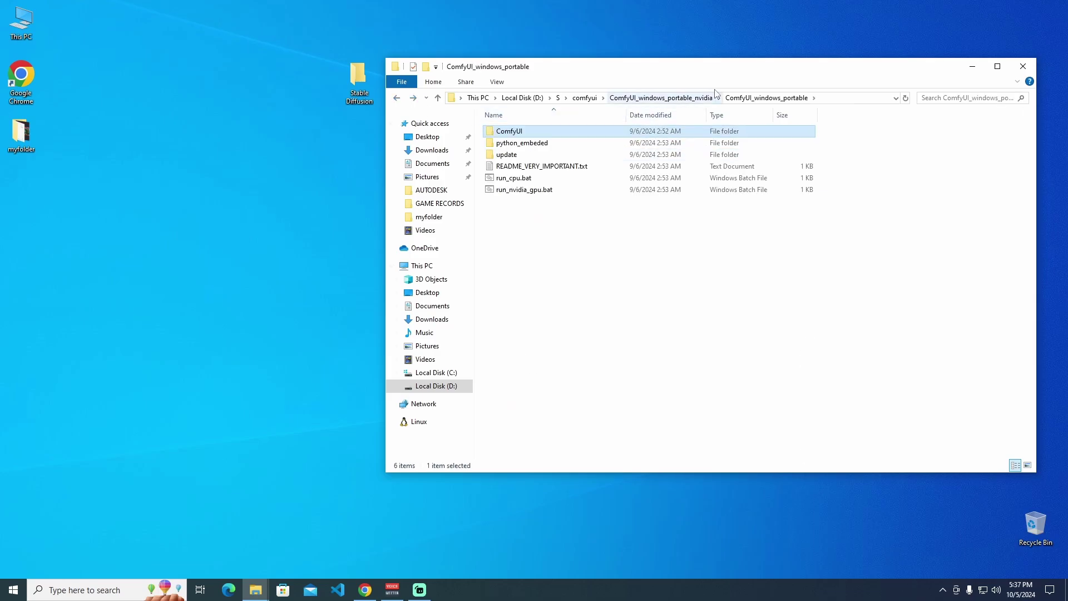
click(685, 99)
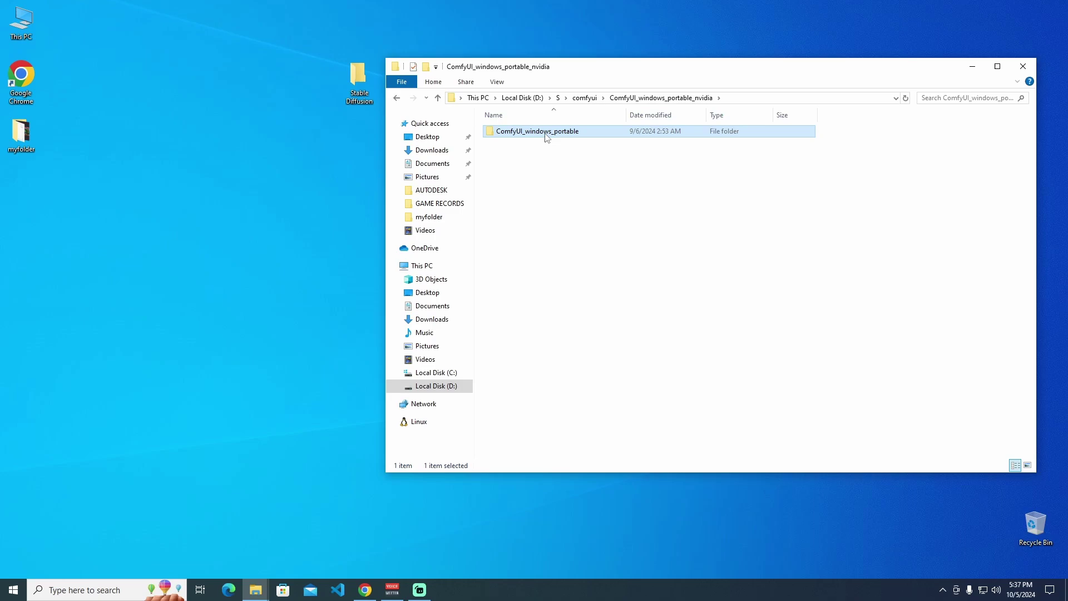
double_click(547, 132)
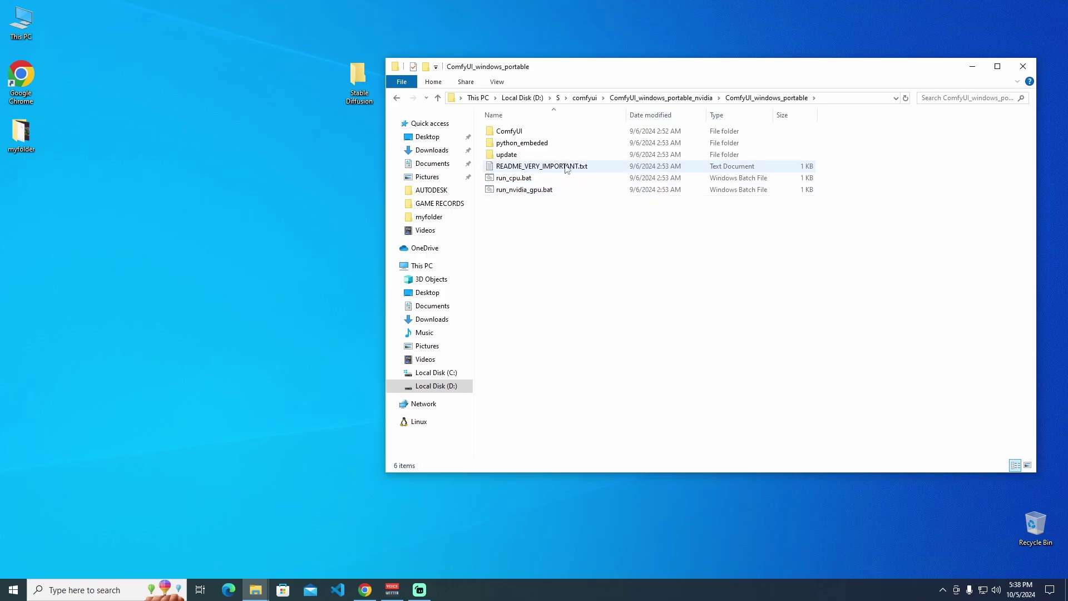
Open README_VERY_IMPORTANT.txt in Notepad and read the run_nvidia_gpu.bat and run_cpu.bat instructions.
double_click(537, 168)
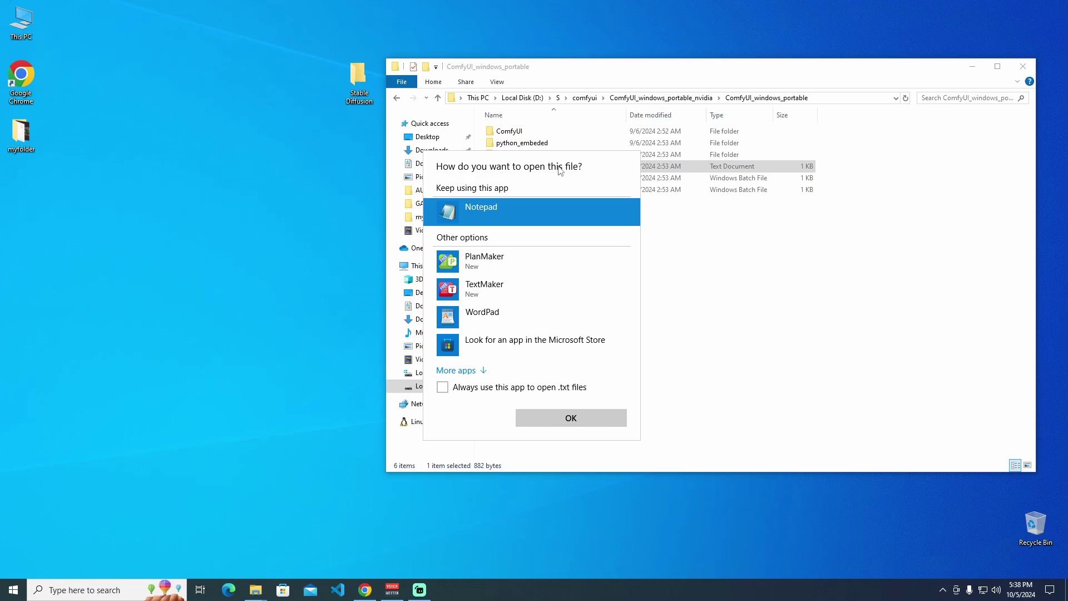
click(442, 387)
click(569, 418)
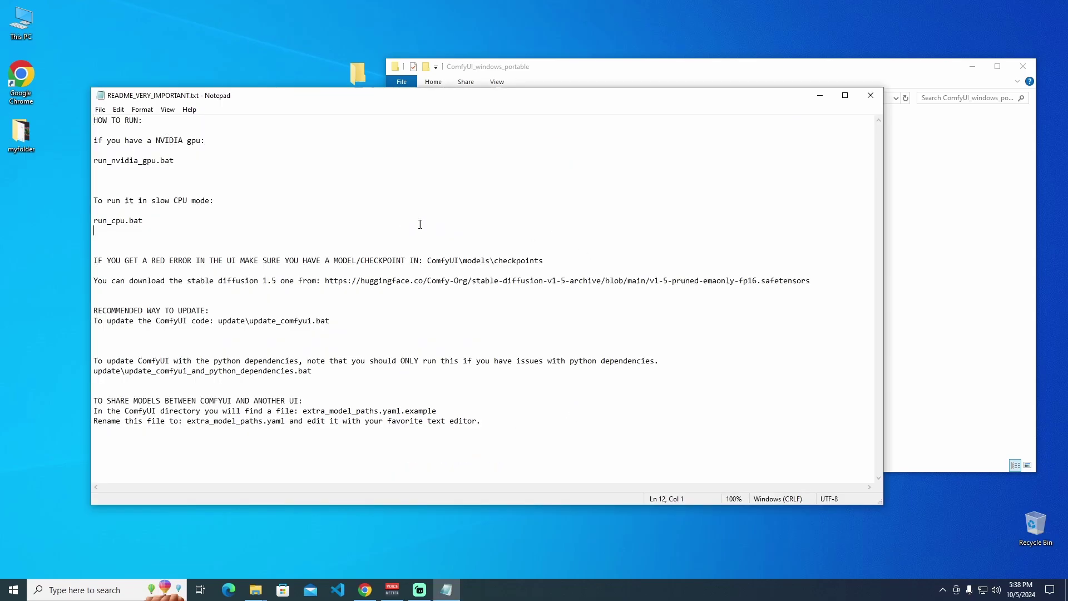
double_click(167, 139)
drag(174, 160, 93, 160)
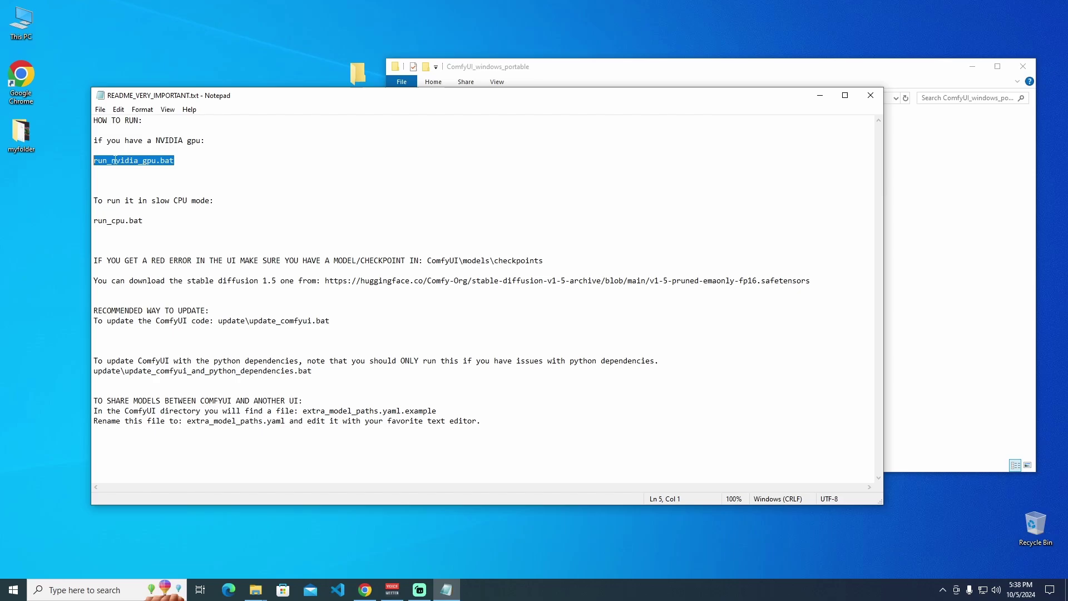
drag(241, 160, 94, 160)
drag(174, 200, 93, 221)
key(Down)
key(Down)
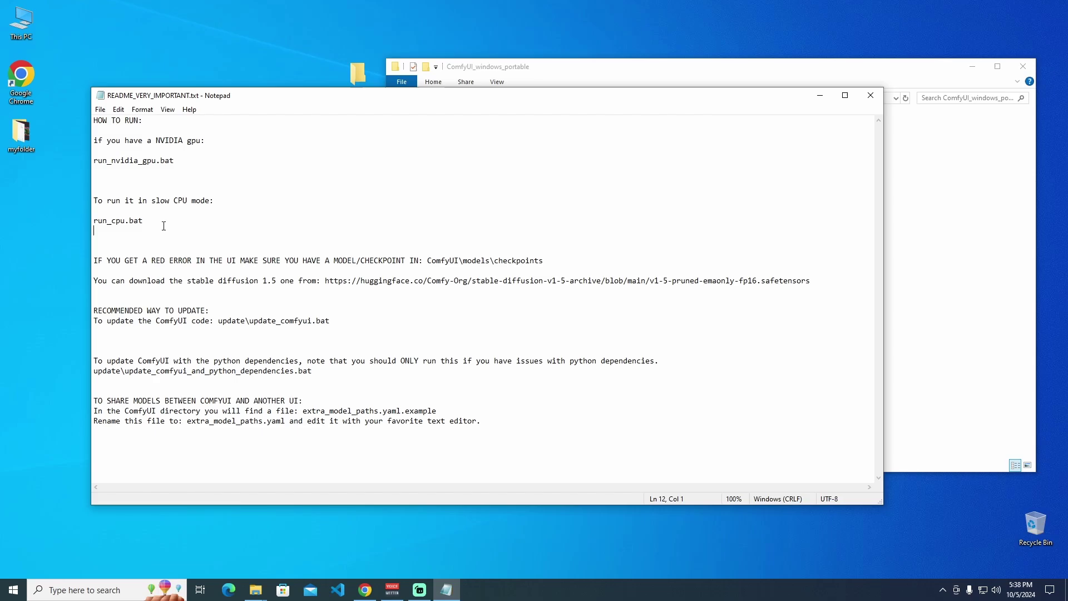
drag(164, 224, 93, 222)
Review the ComfyUI\models\checkpoints note and the stable diffusion 1.5 Hugging Face download link.
drag(254, 260, 319, 261)
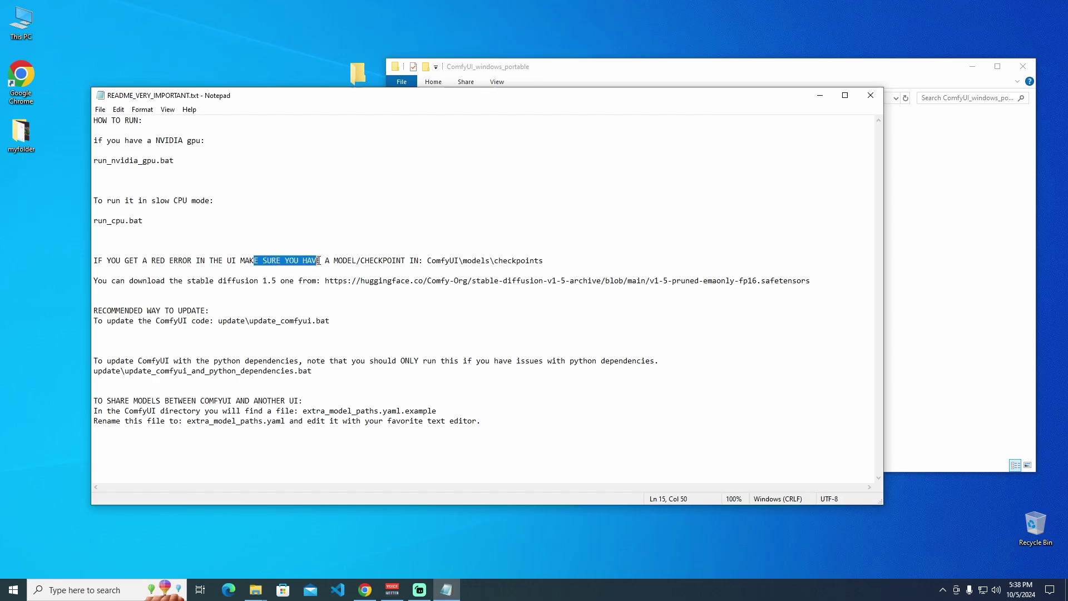
click(340, 260)
click(441, 260)
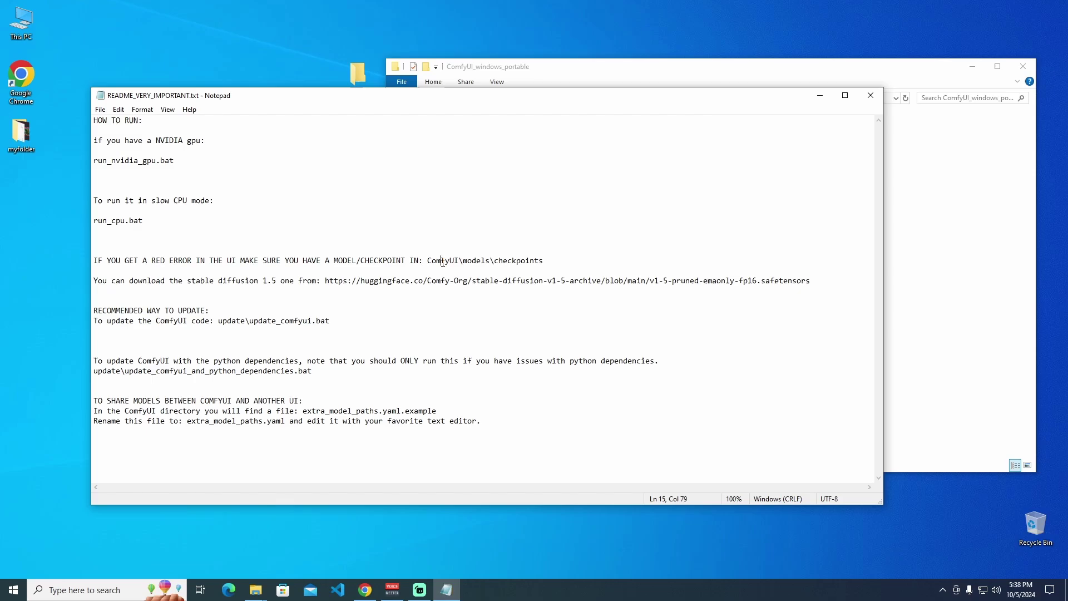
double_click(442, 262)
double_click(476, 261)
double_click(519, 262)
click(98, 282)
drag(106, 282, 187, 281)
click(245, 282)
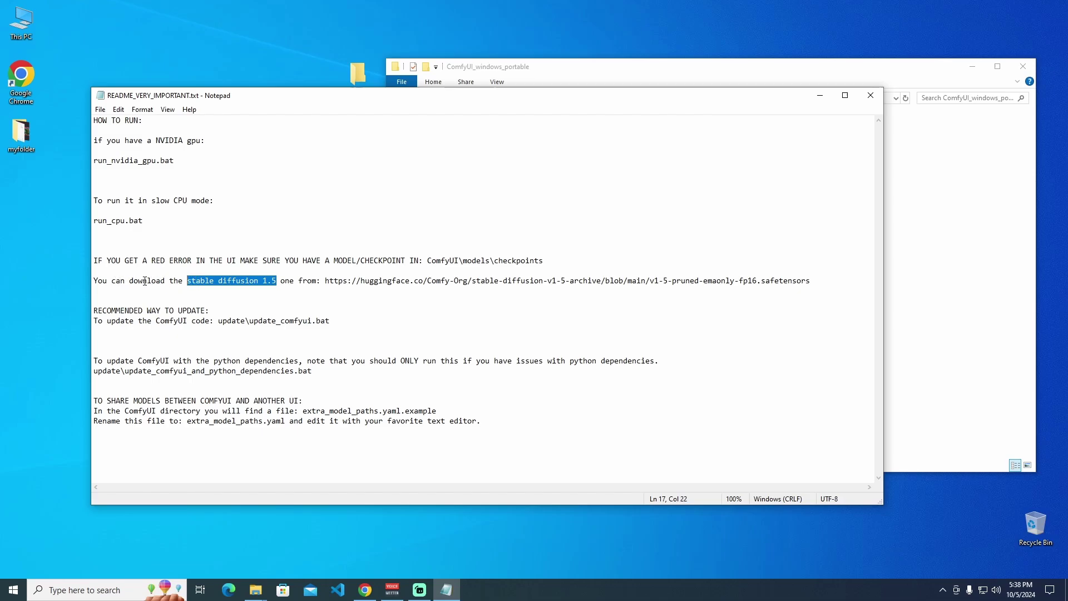
drag(316, 281, 723, 290)
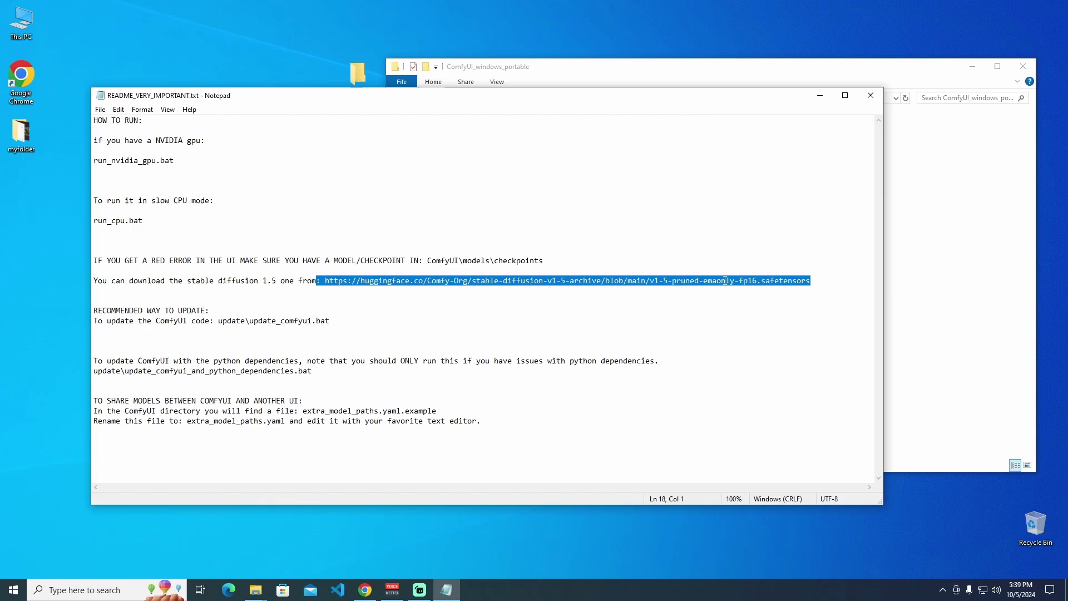
Browse ComfyUI > models > checkpoints to confirm no model is there, then go back.
click(956, 165)
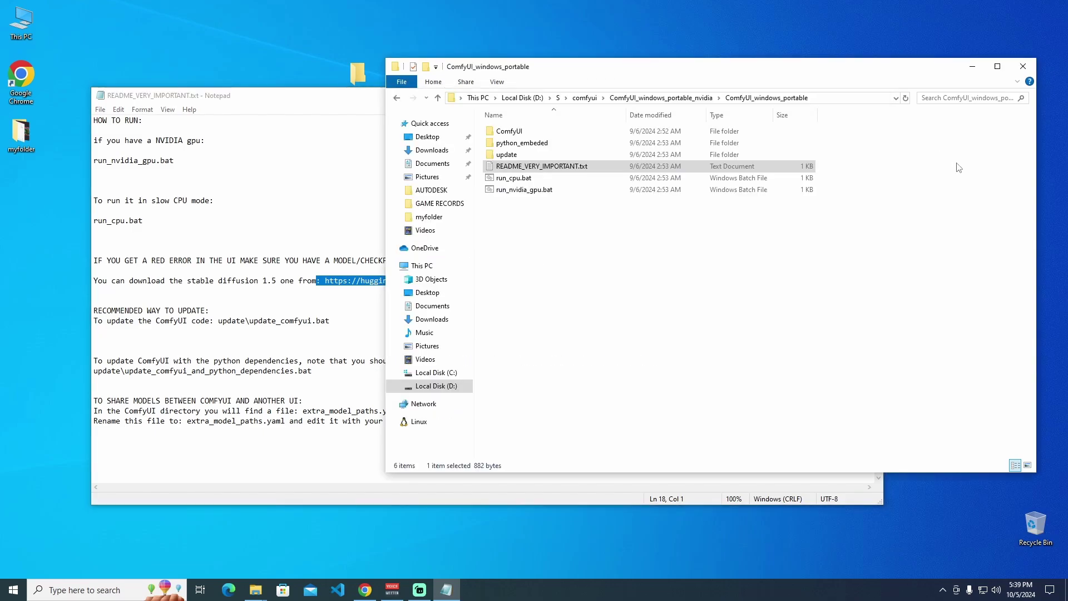
double_click(554, 135)
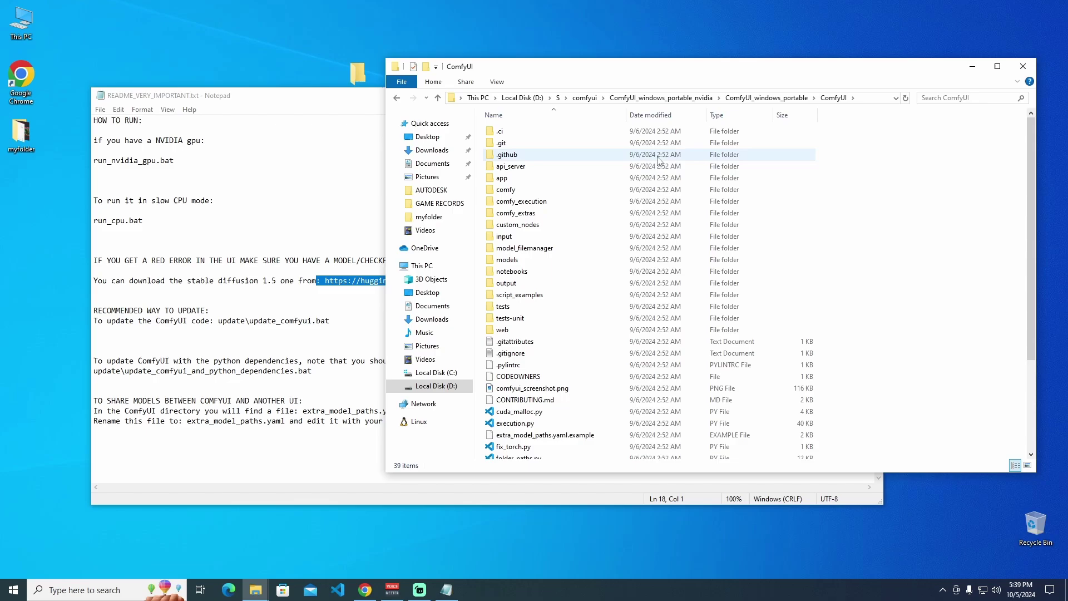
double_click(536, 262)
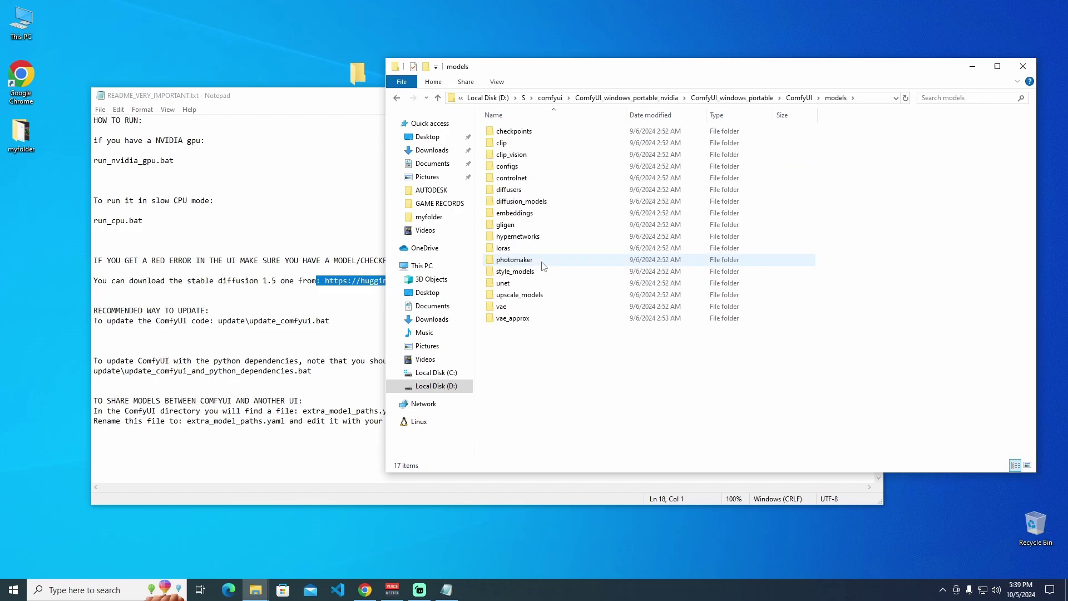
double_click(528, 133)
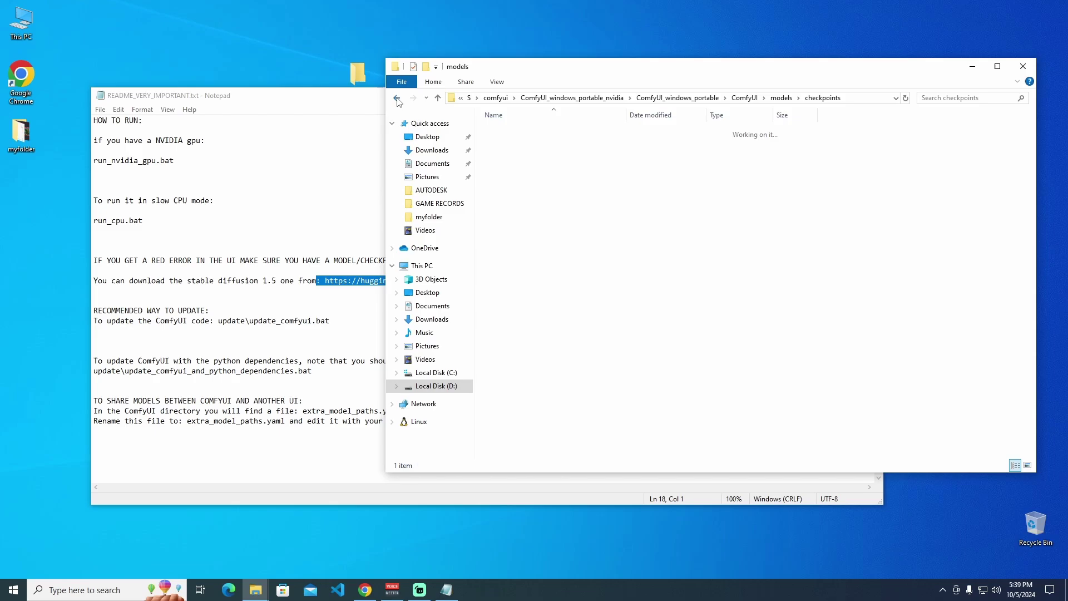
key(alt+Left)
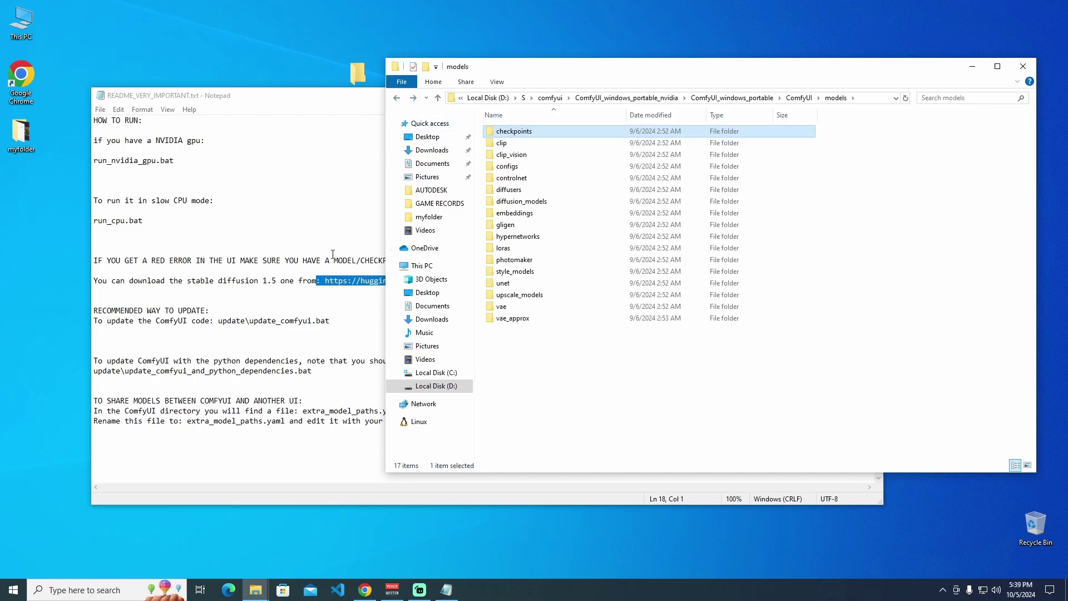
Minimize the README, return to ComfyUI_windows_portable, and select run_nvidia_gpu.bat.
click(333, 252)
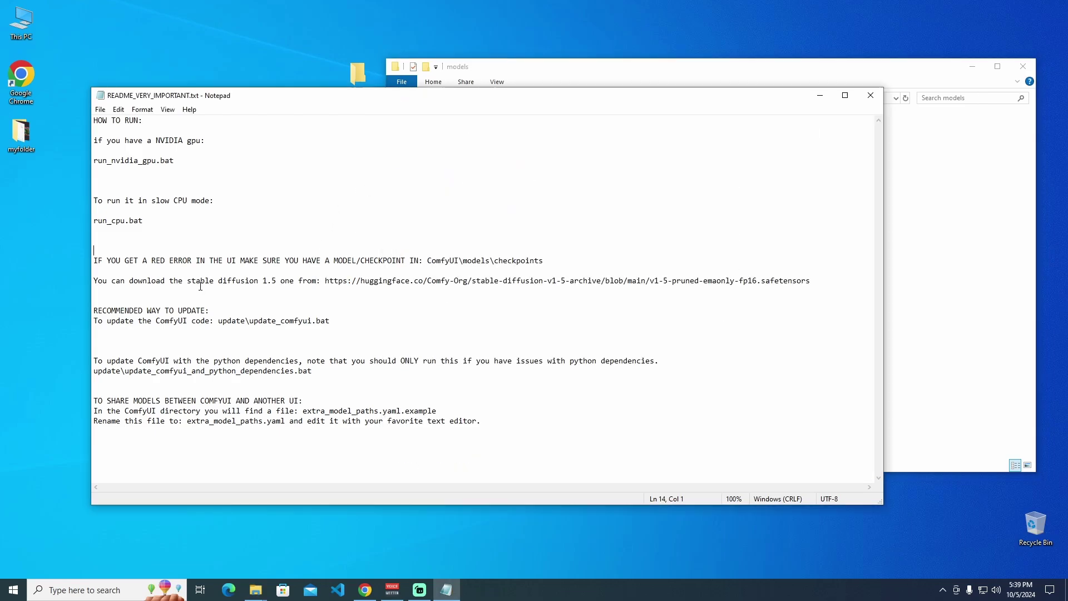
drag(628, 100, 601, 153)
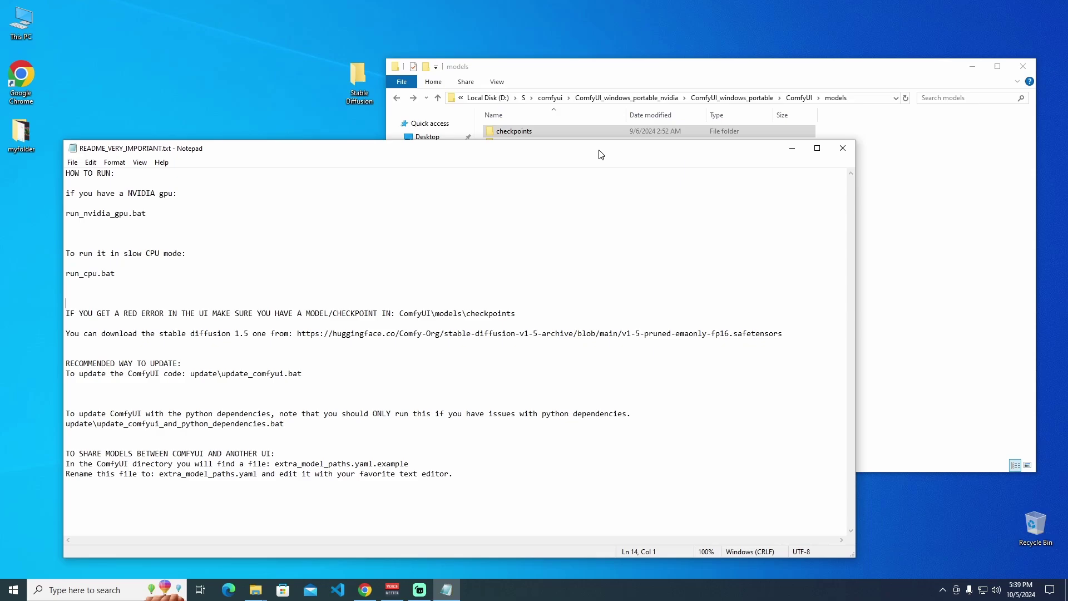
click(792, 148)
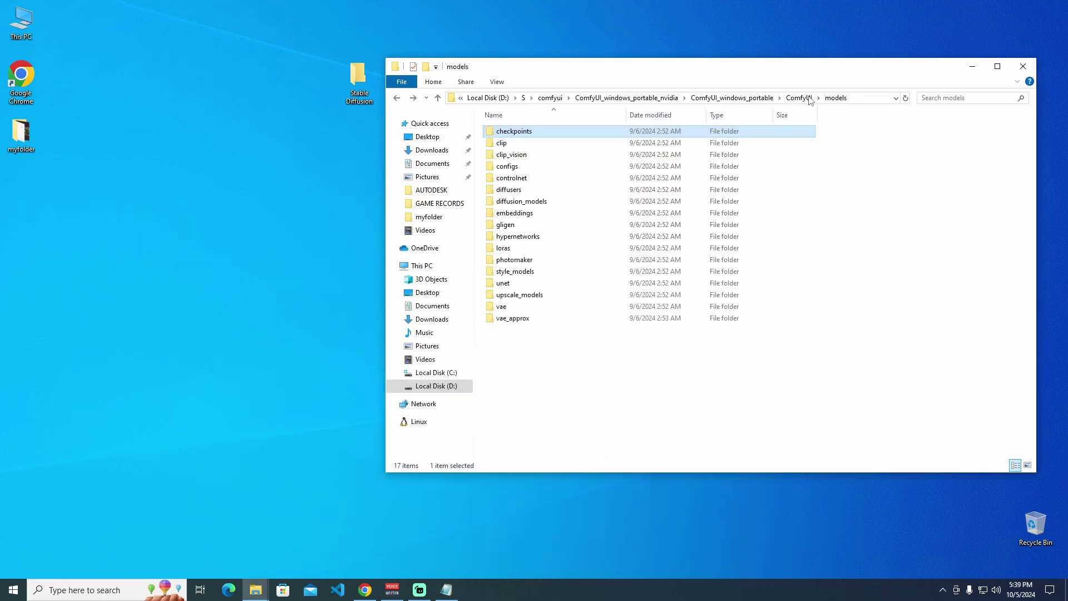
click(799, 97)
click(737, 99)
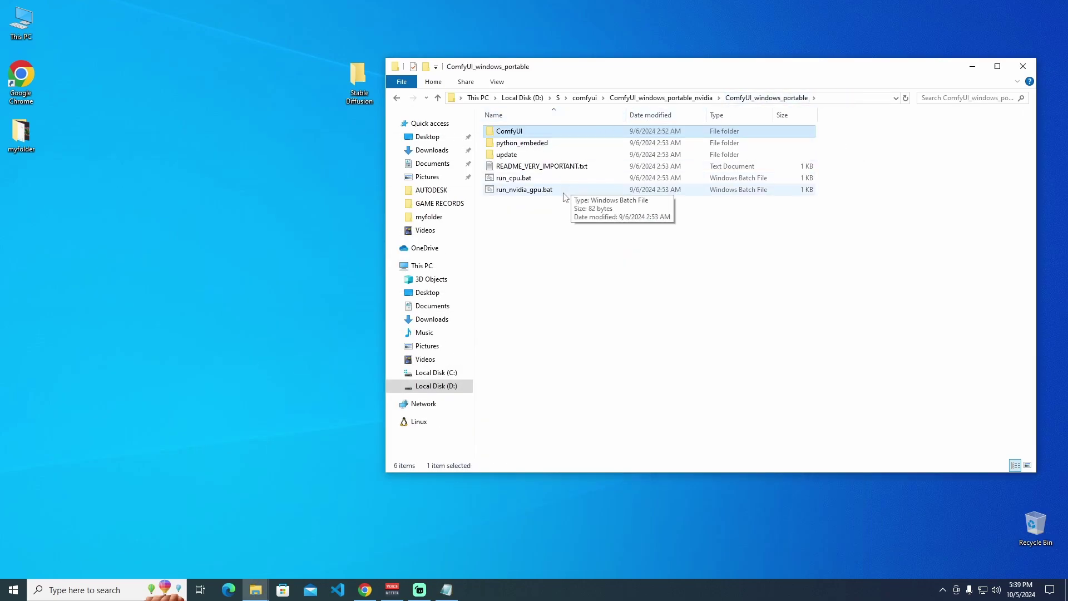
click(564, 191)
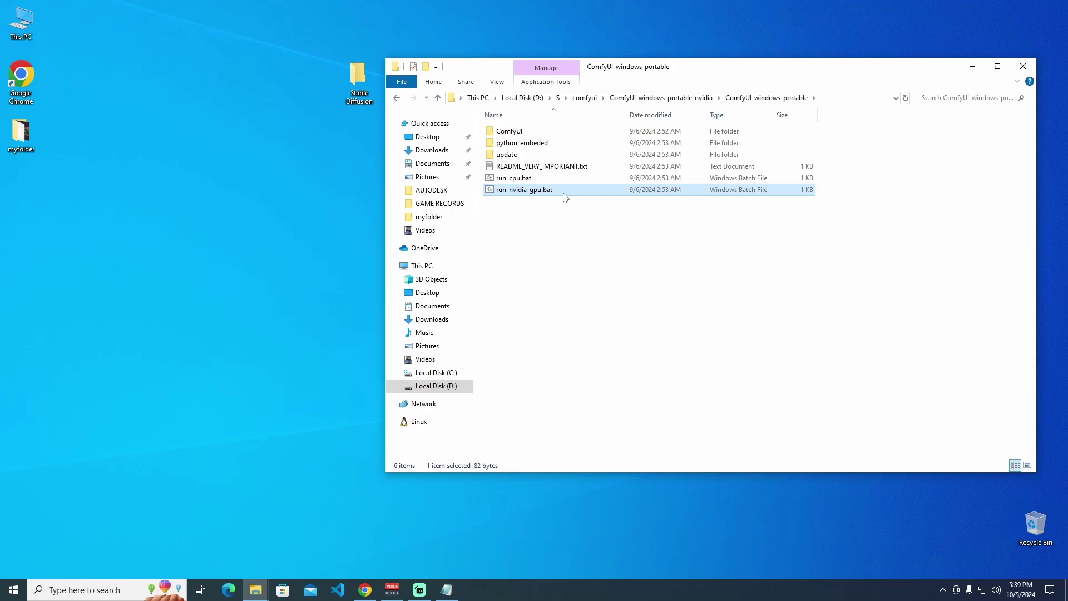
Launch run_nvidia_gpu.bat and watch the console start ComfyUI, noting the pytorch version.
double_click(565, 195)
drag(612, 228, 371, 237)
click(572, 194)
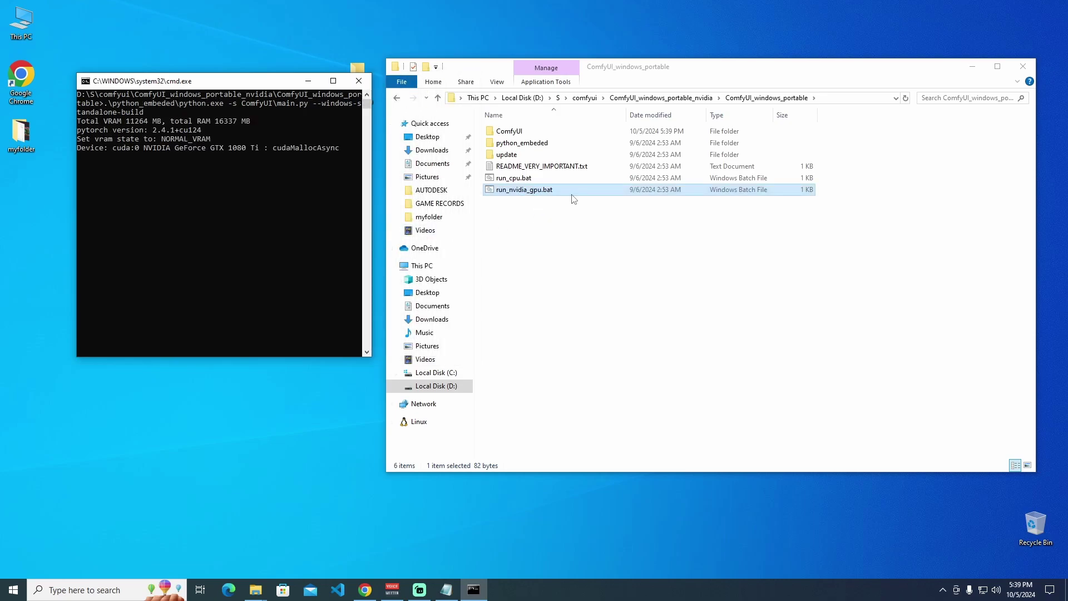
click(161, 144)
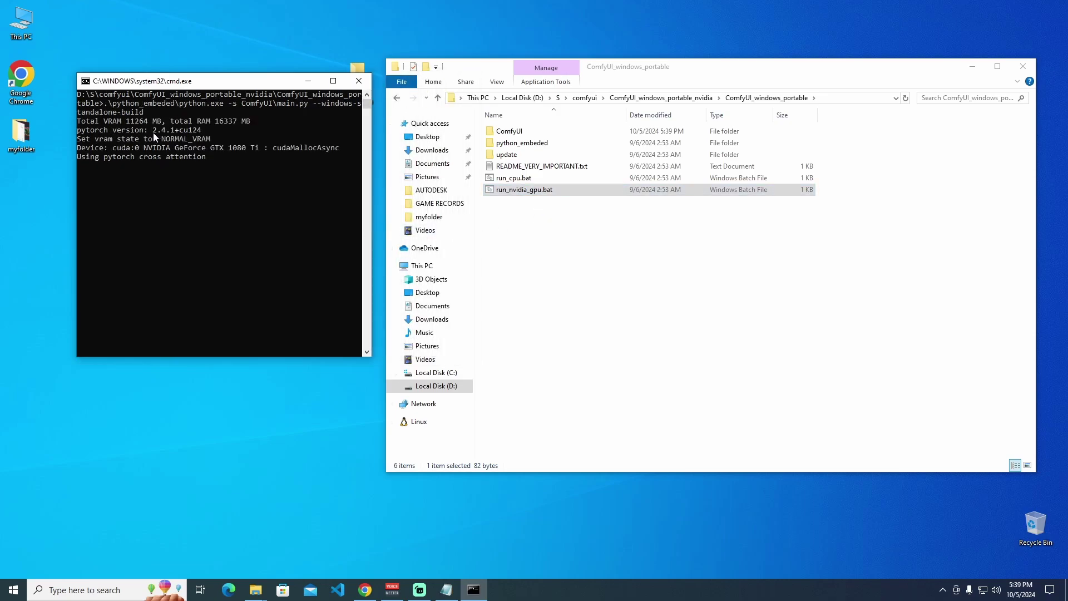
drag(153, 132, 202, 136)
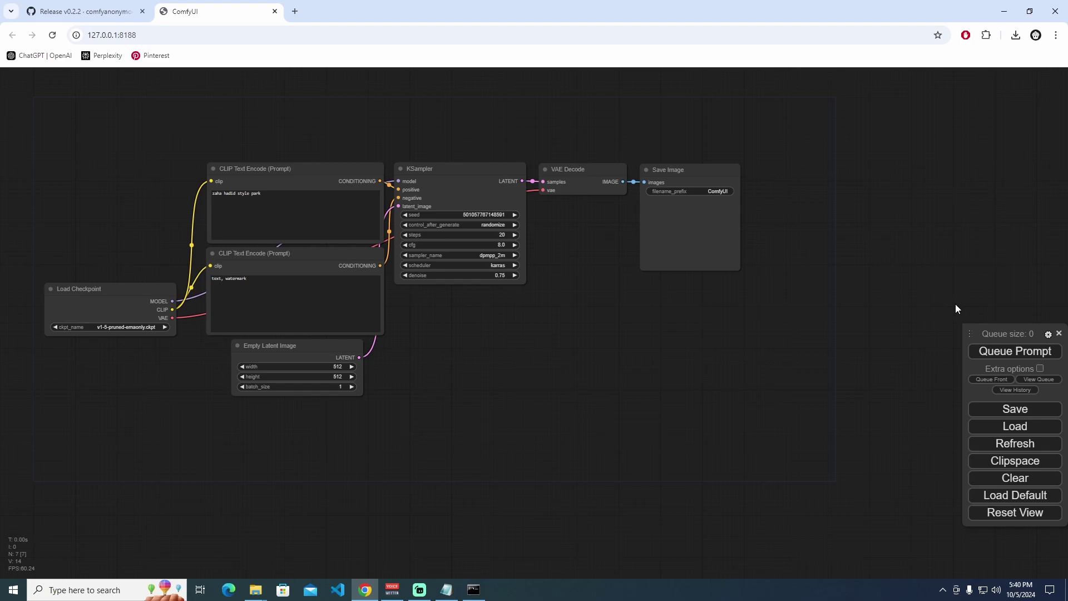
Queue the default workflow, read the missing v1-5-pruned-emaonly.ckpt error, close it, and reopen the README.
click(1009, 356)
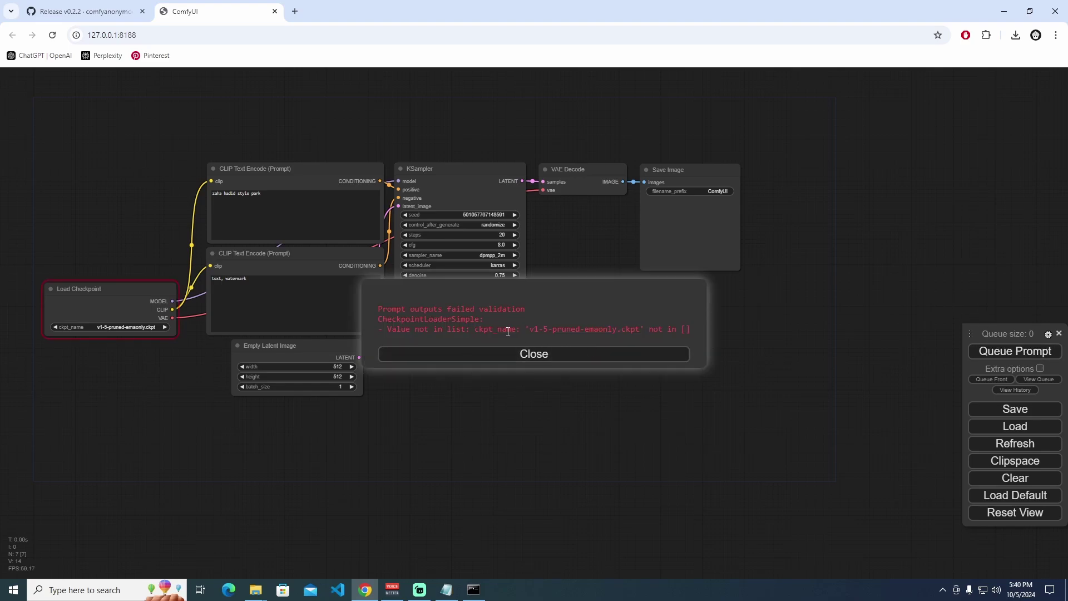
drag(378, 309, 519, 311)
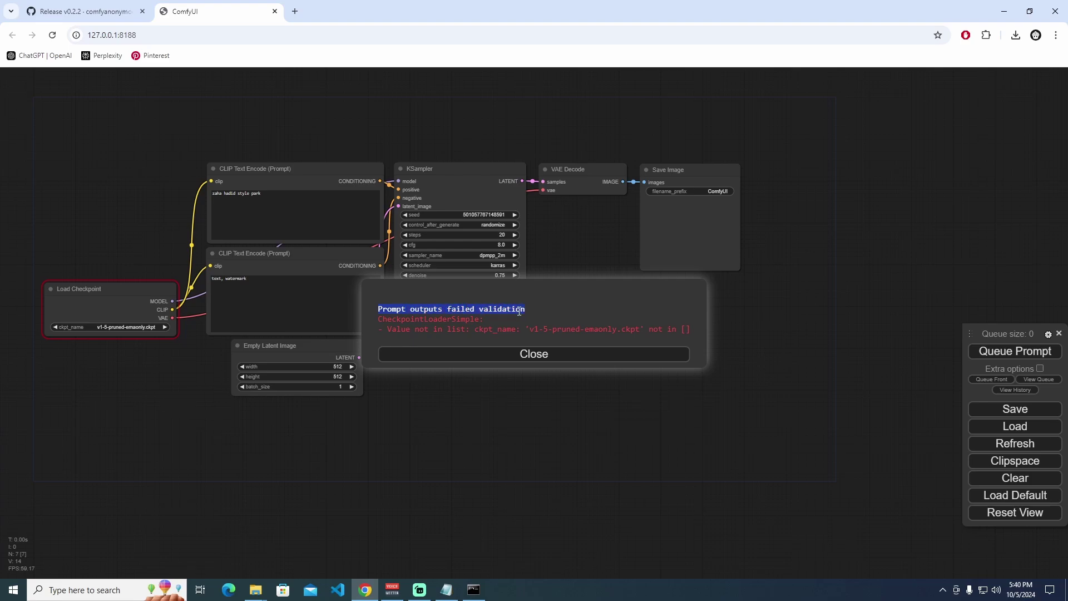
double_click(452, 319)
click(423, 330)
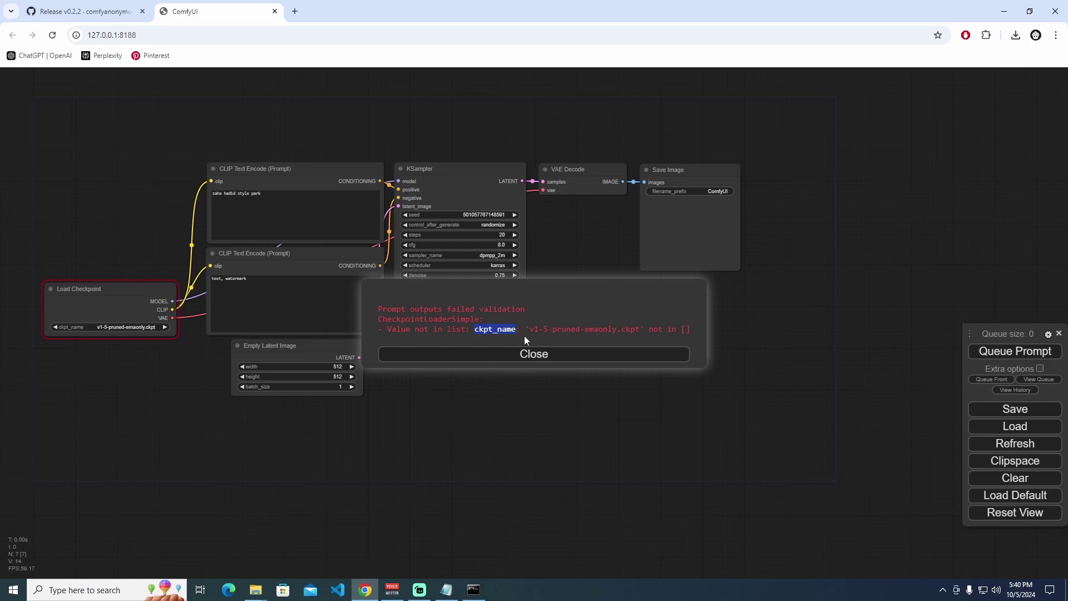
drag(529, 330, 639, 330)
click(678, 330)
click(578, 354)
click(447, 589)
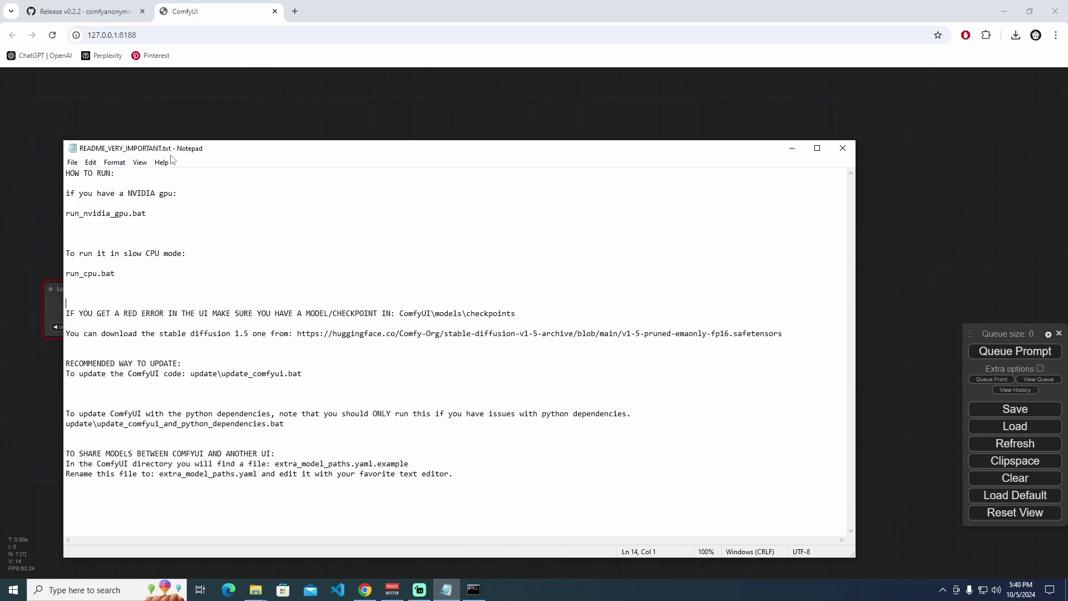
Open the copied Hugging Face URL in a new tab and download the 2.13 GB v1-5-pruned-emaonly-fp16.safetensors.
drag(297, 333, 782, 333)
key(super+c)
right_click(621, 336)
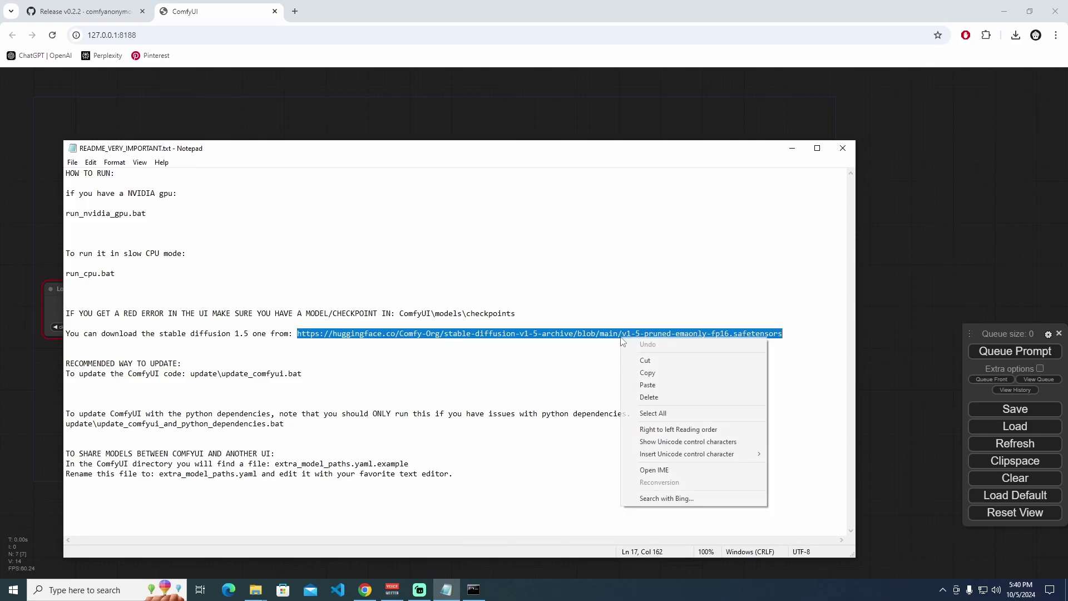
click(660, 371)
click(296, 12)
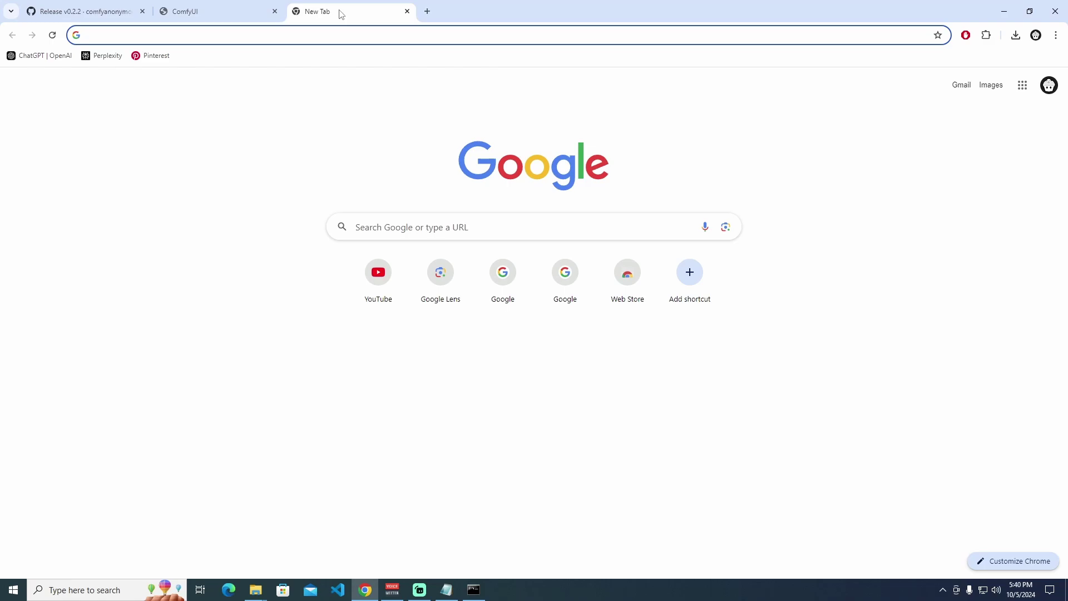
right_click(345, 33)
click(429, 128)
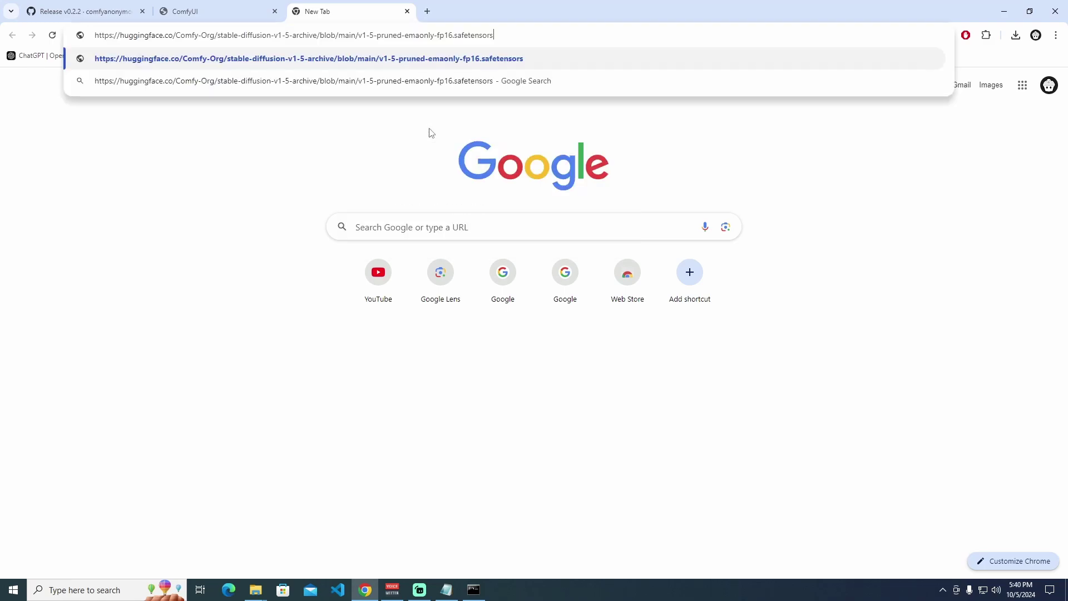
key(Return)
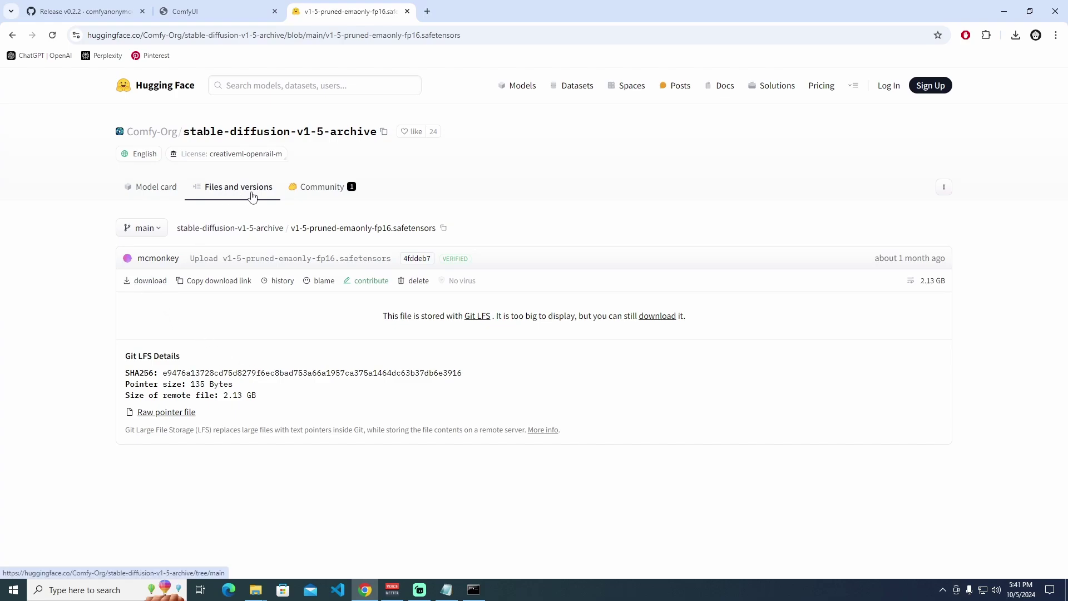
click(150, 280)
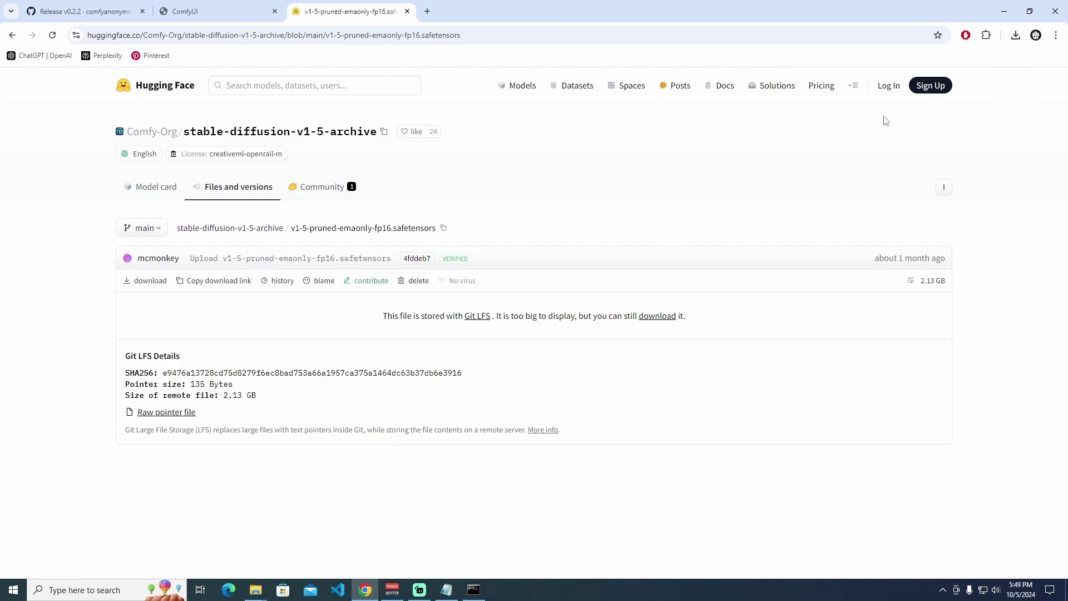
Locate the downloaded v1-5-pruned-emaonly-fp16.safetensors in Downloads and cut it.
click(1015, 35)
click(1025, 112)
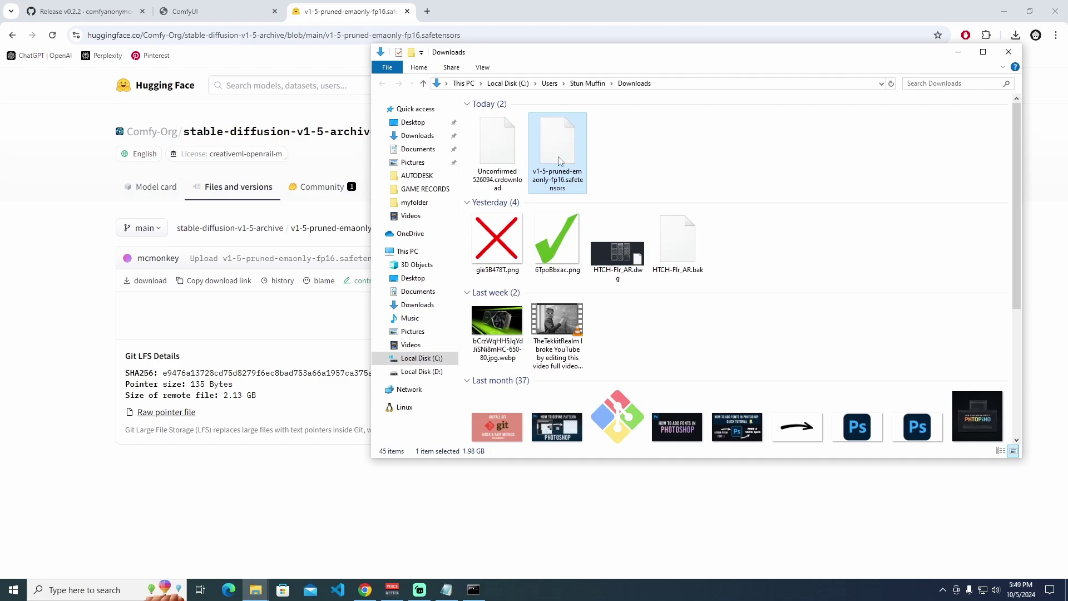
right_click(558, 156)
click(618, 350)
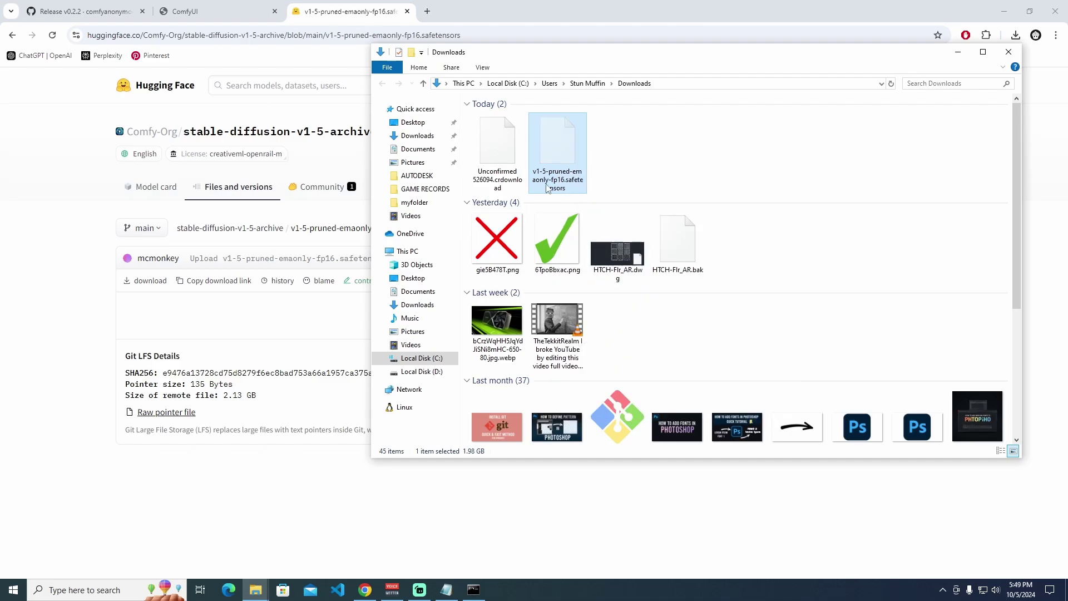
Paste the model into D:\S\comfyui\ComfyUI_windows_portable_nvidia\ComfyUI\models\checkpoints.
mouse_move(255, 588)
click(147, 537)
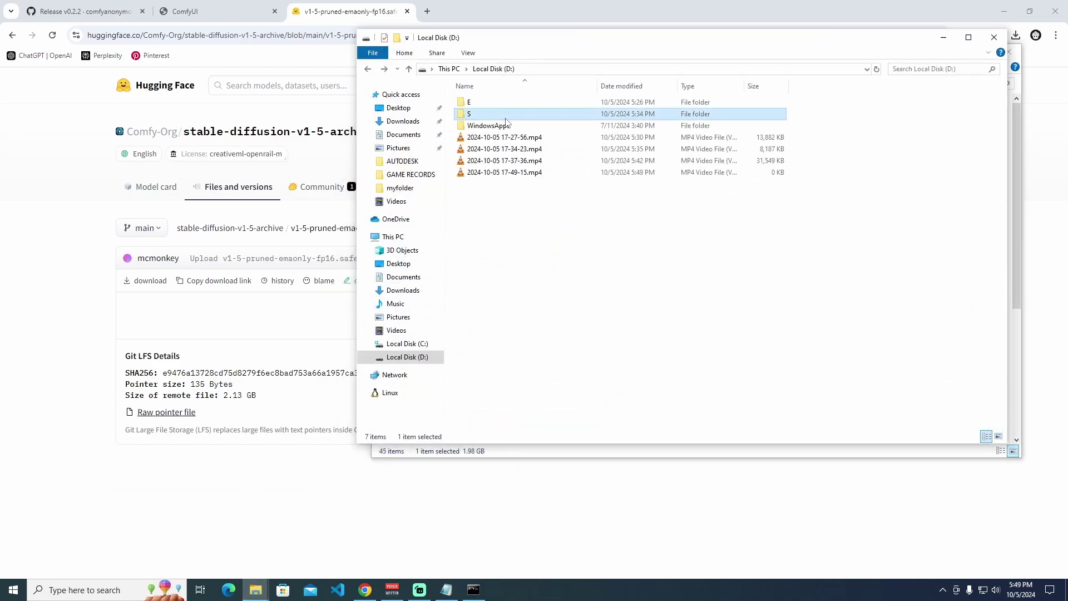
double_click(464, 113)
double_click(500, 102)
double_click(506, 102)
double_click(535, 101)
double_click(535, 102)
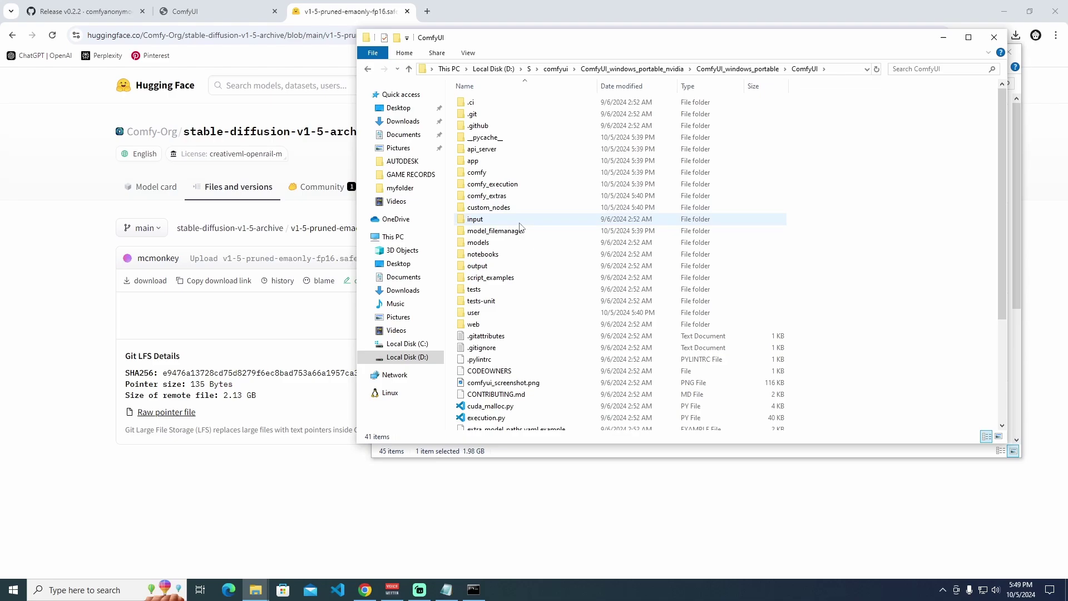
double_click(514, 242)
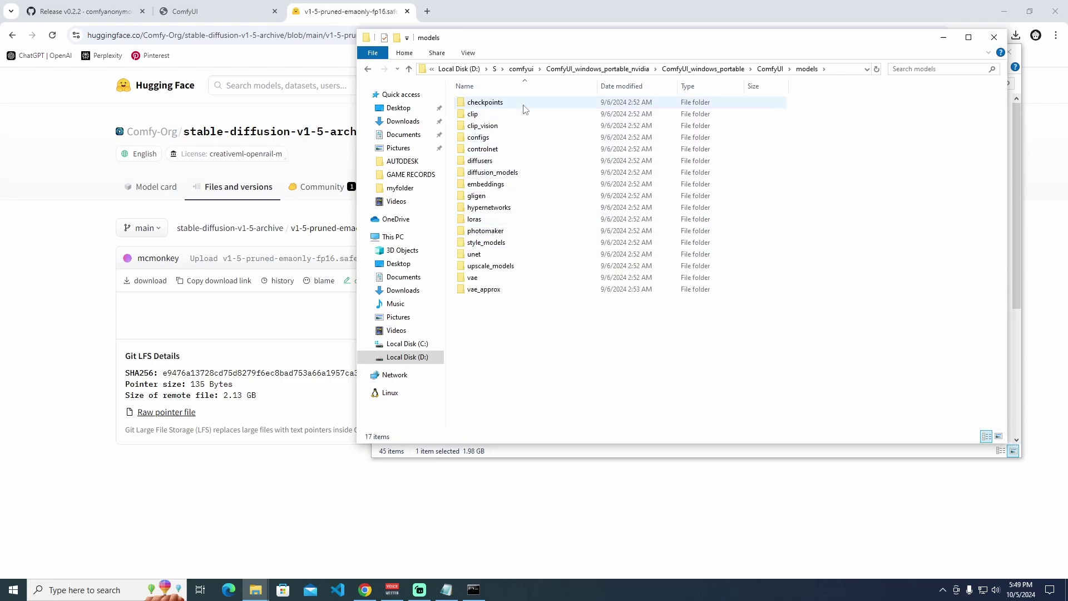
double_click(500, 102)
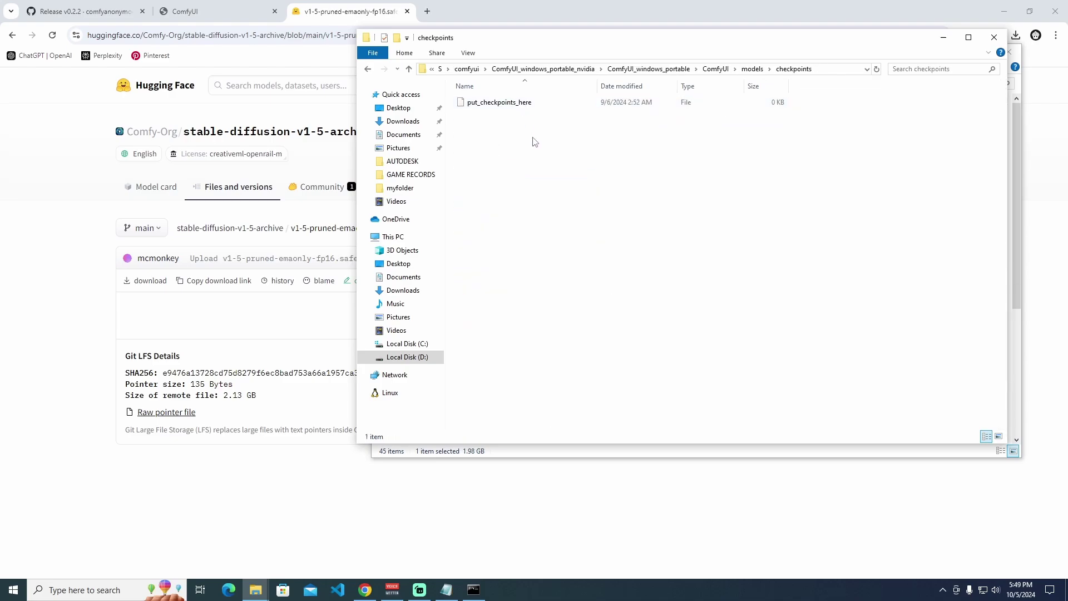
right_click(533, 138)
click(615, 214)
click(544, 178)
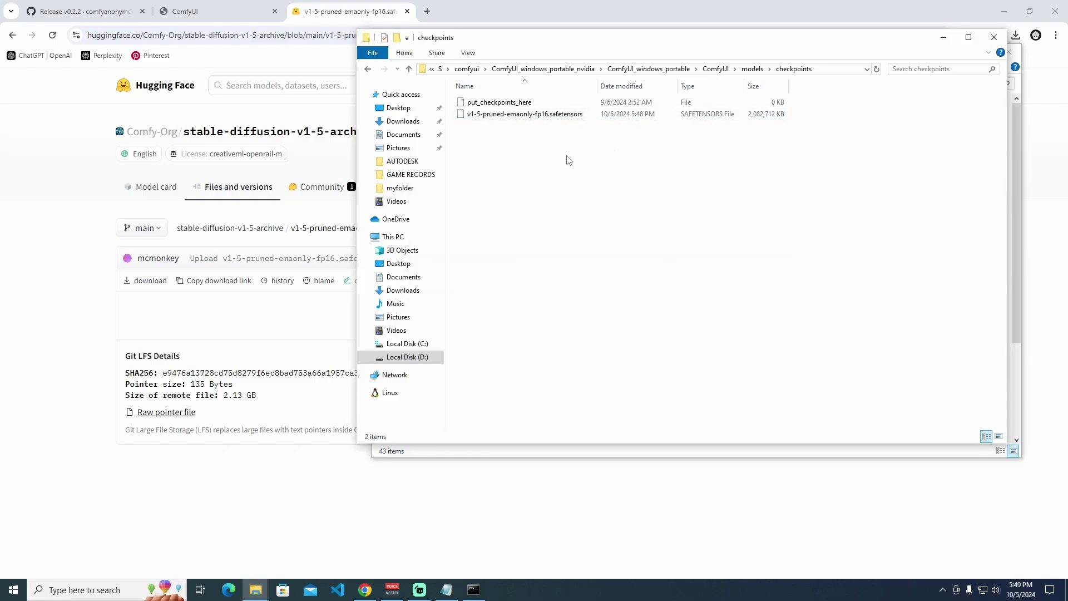
Queue the default workflow and read the error listing v1-5-pruned-emaonly-fp16.safetensors as the available checkpoint.
click(222, 9)
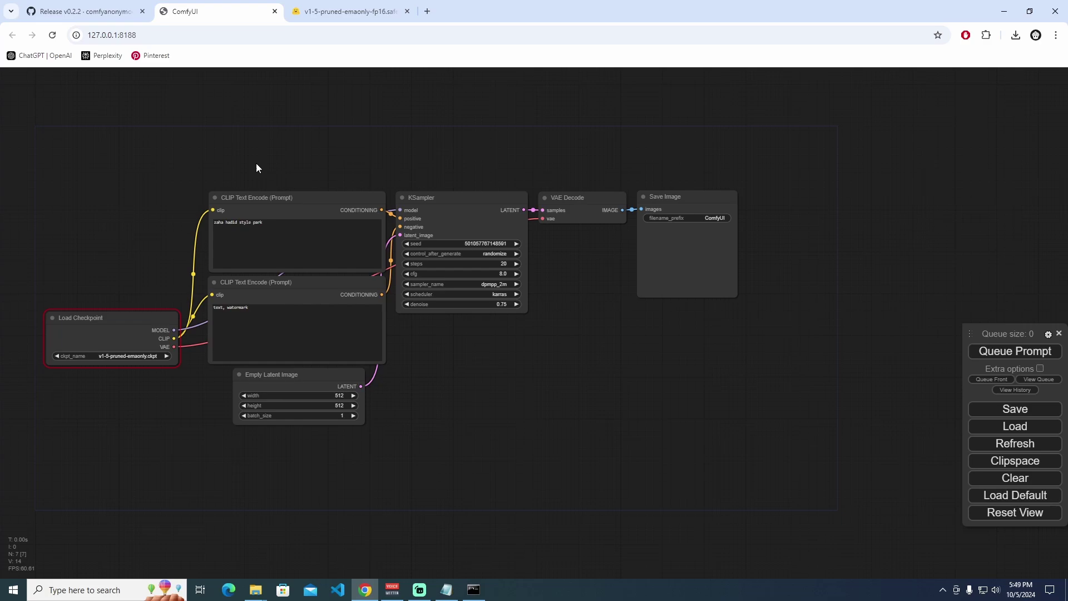
click(161, 350)
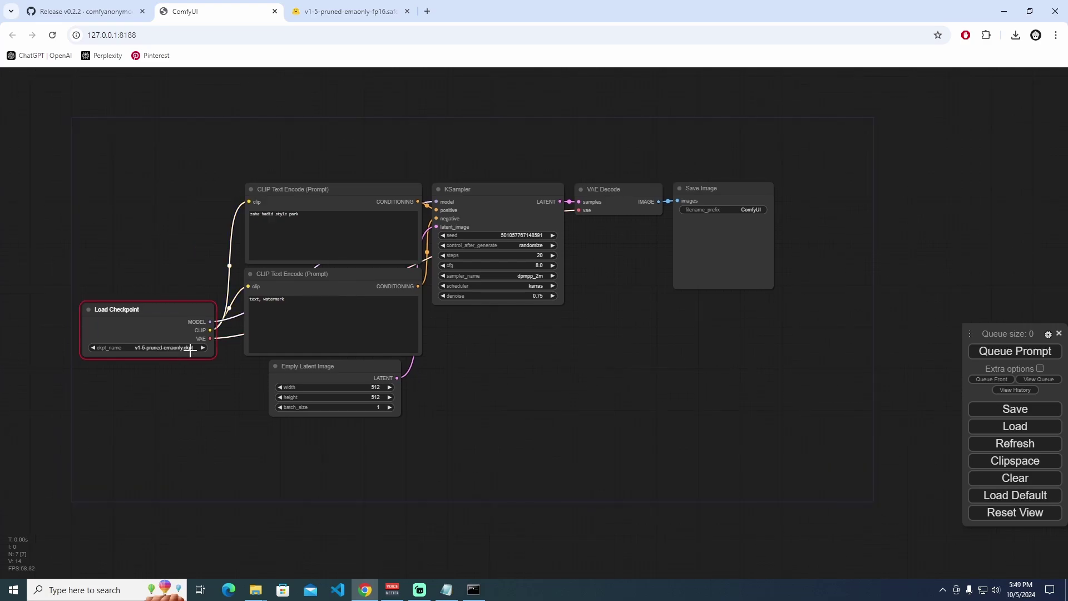
click(1011, 359)
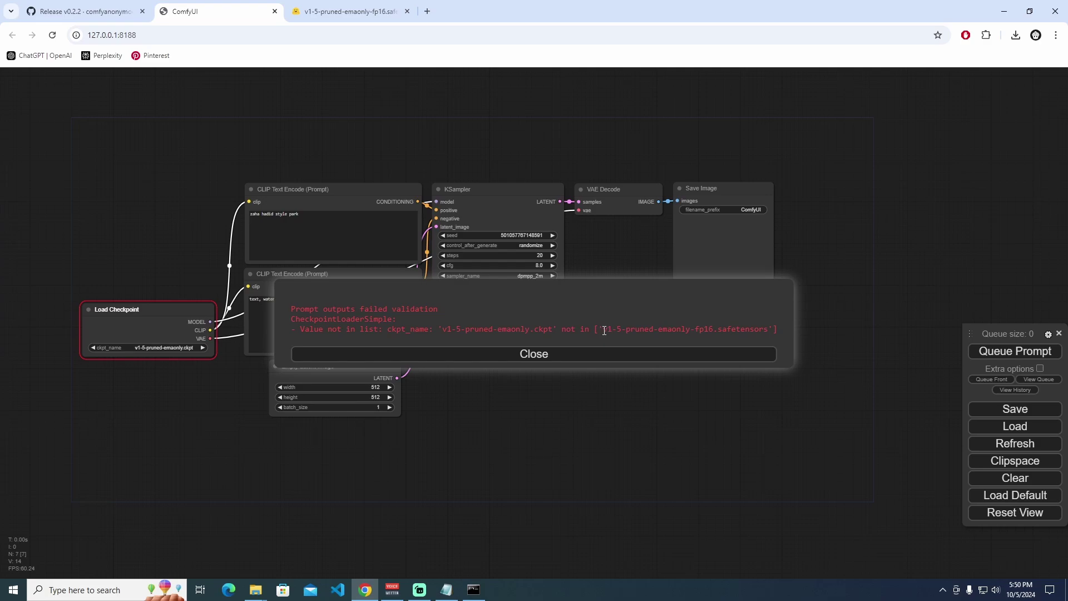
drag(603, 329, 768, 331)
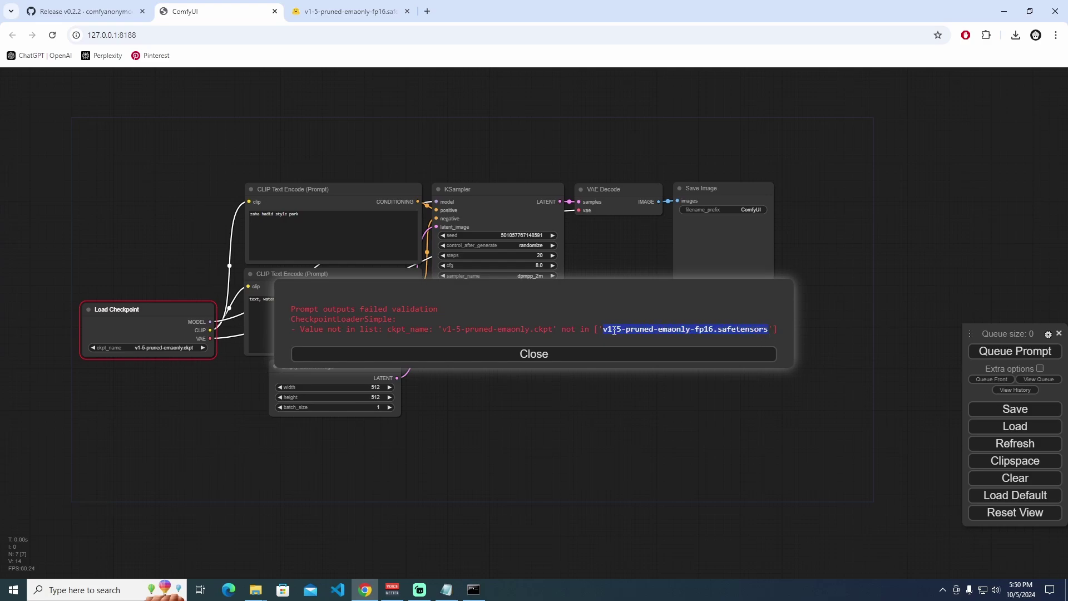
click(636, 328)
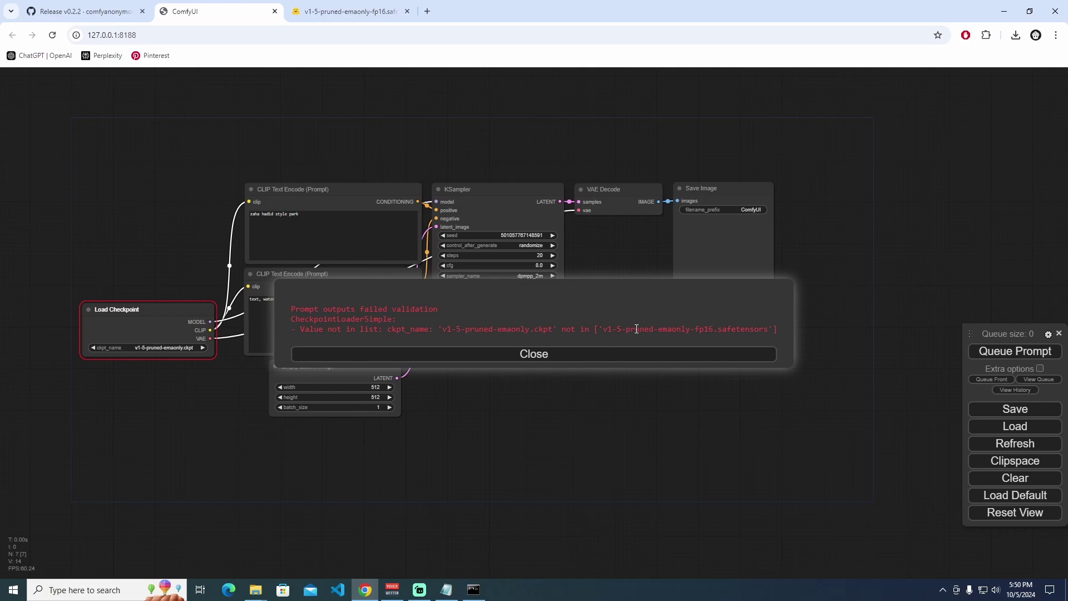
double_click(712, 329)
Close the error, reload the page, then reposition and widen Load Checkpoint to show the fp16 model name.
click(667, 352)
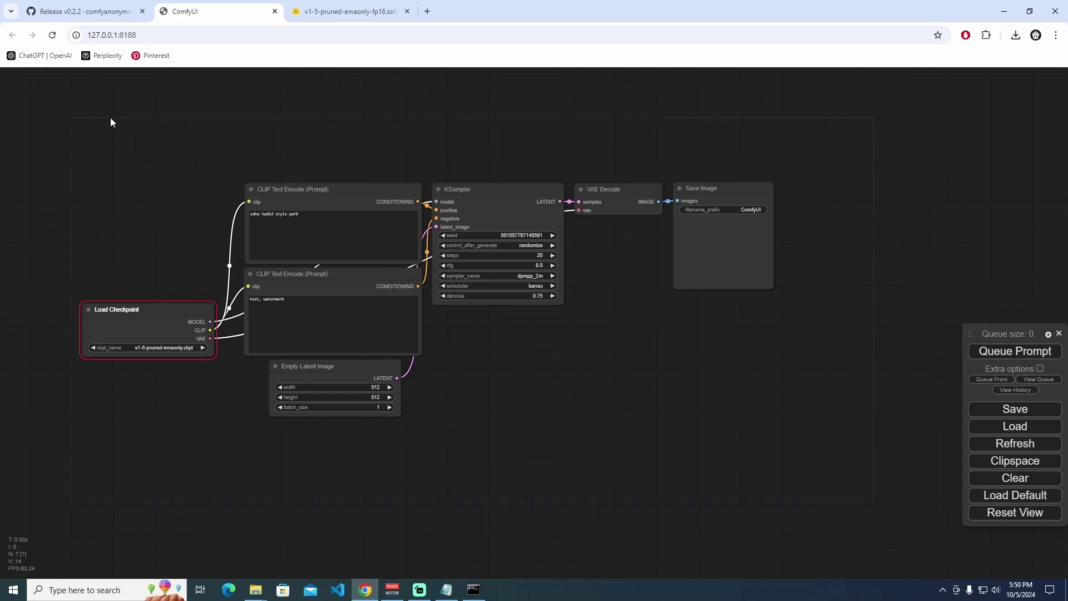
click(53, 37)
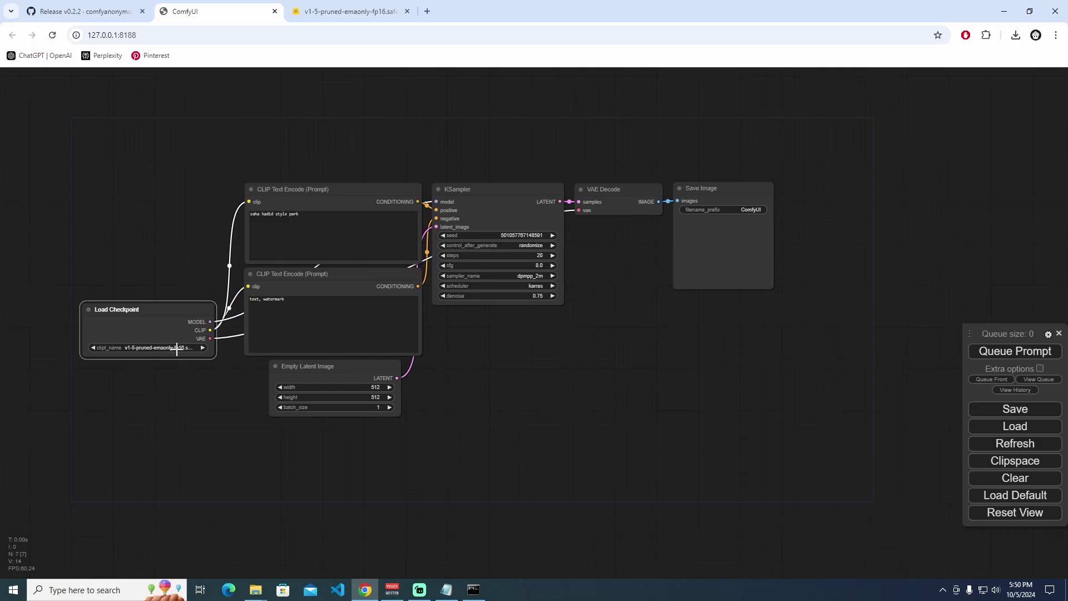
drag(172, 323, 111, 282)
drag(150, 317, 193, 317)
drag(157, 281, 148, 255)
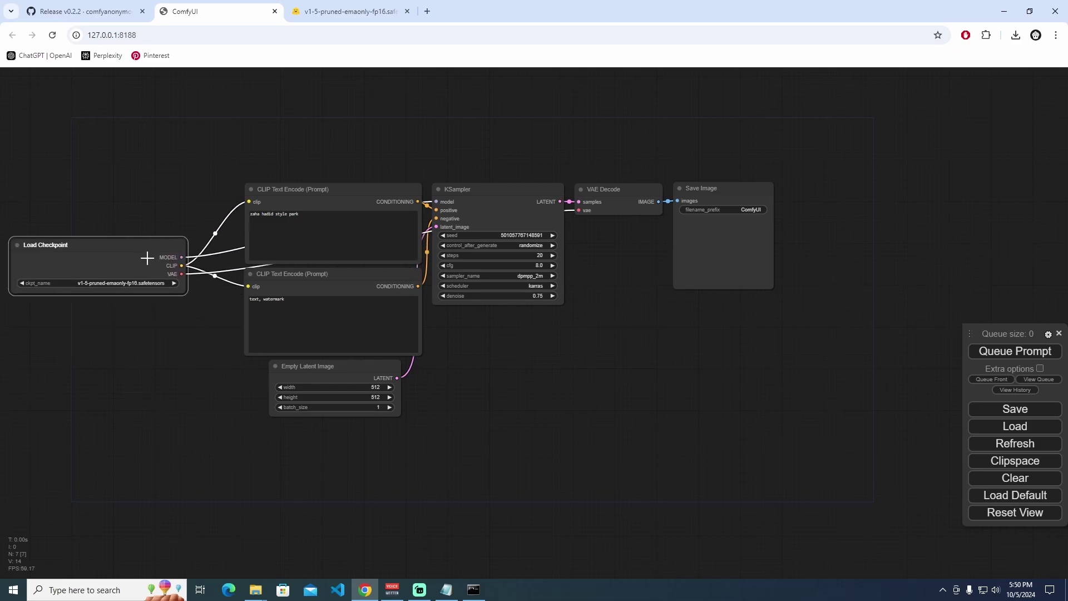
drag(172, 205, 406, 178)
drag(338, 219, 258, 214)
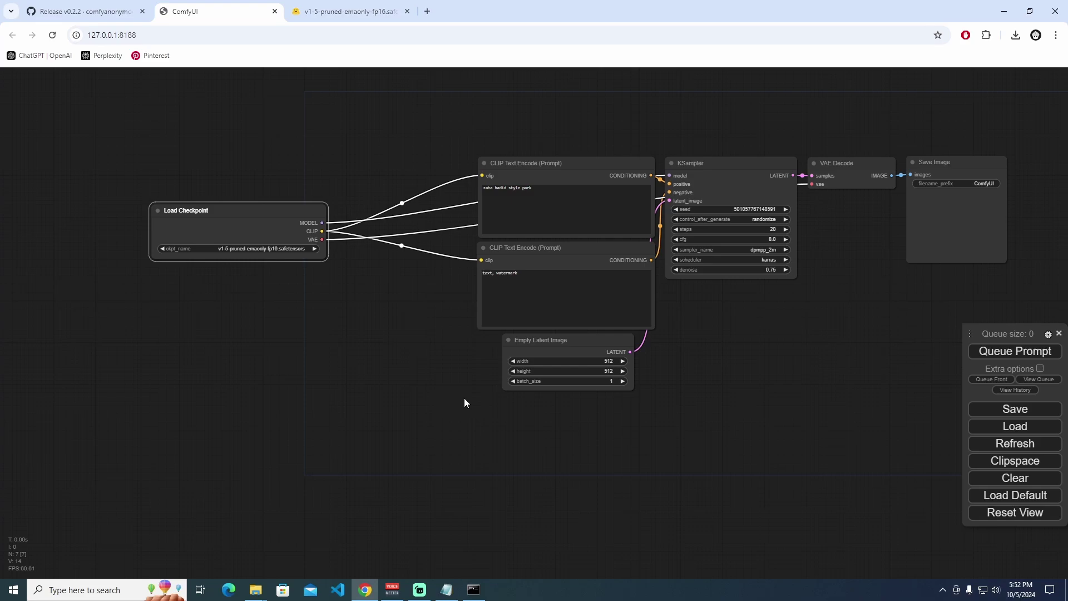
click(516, 163)
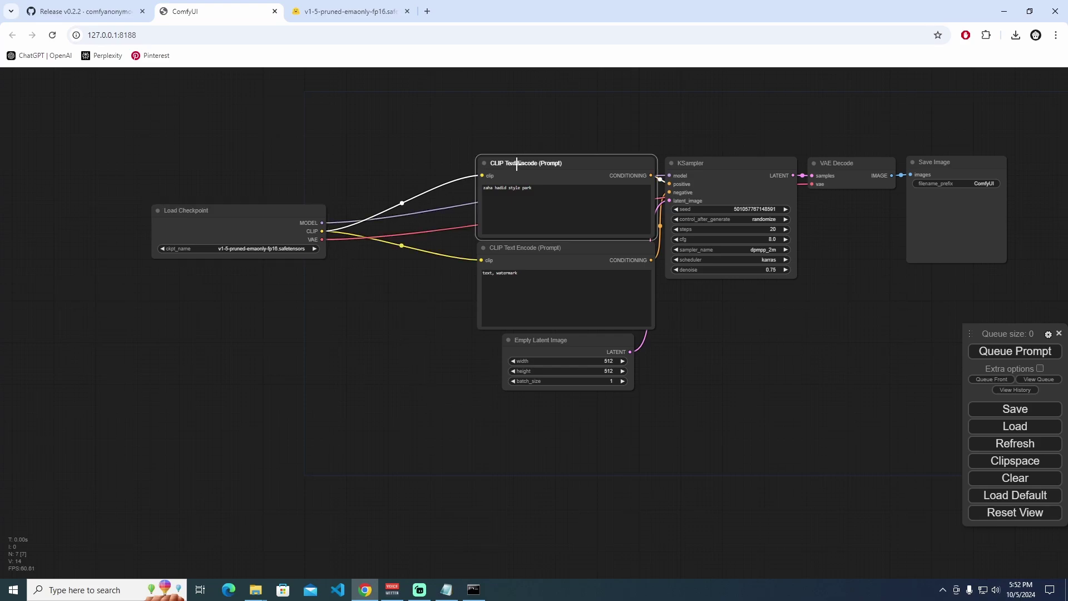
click(552, 250)
click(550, 166)
drag(733, 317, 691, 345)
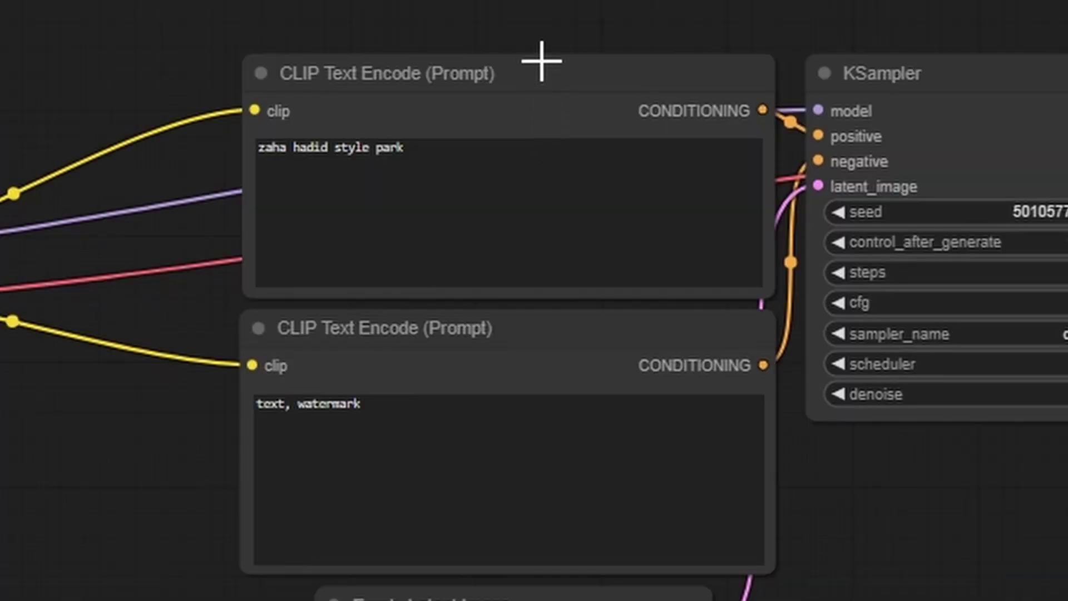
click(537, 188)
click(496, 336)
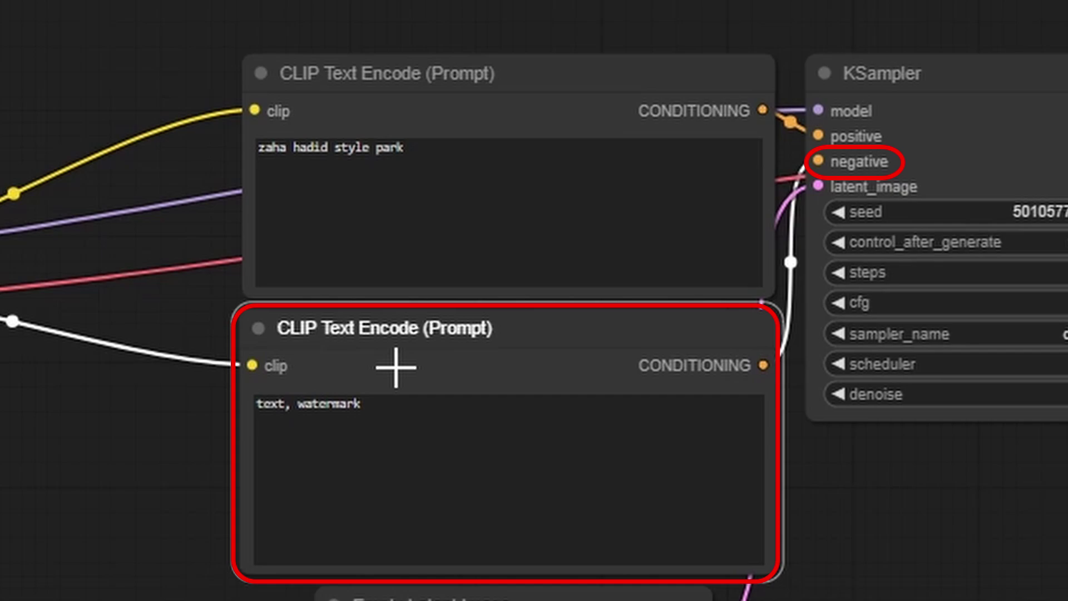
click(1021, 576)
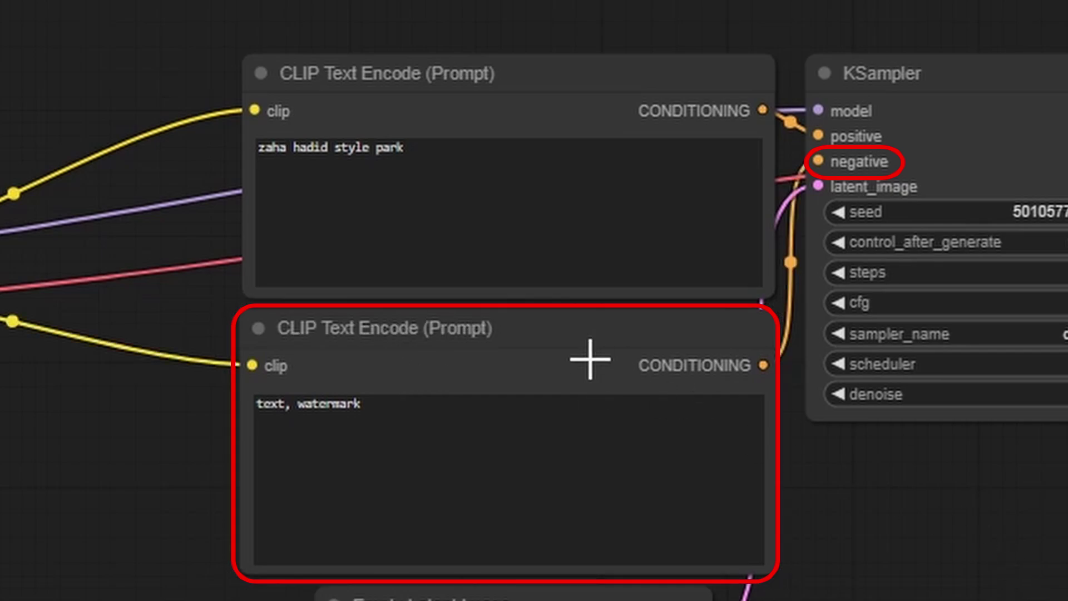
Colour the bottom negative prompt node red.
click(439, 334)
right_click(460, 341)
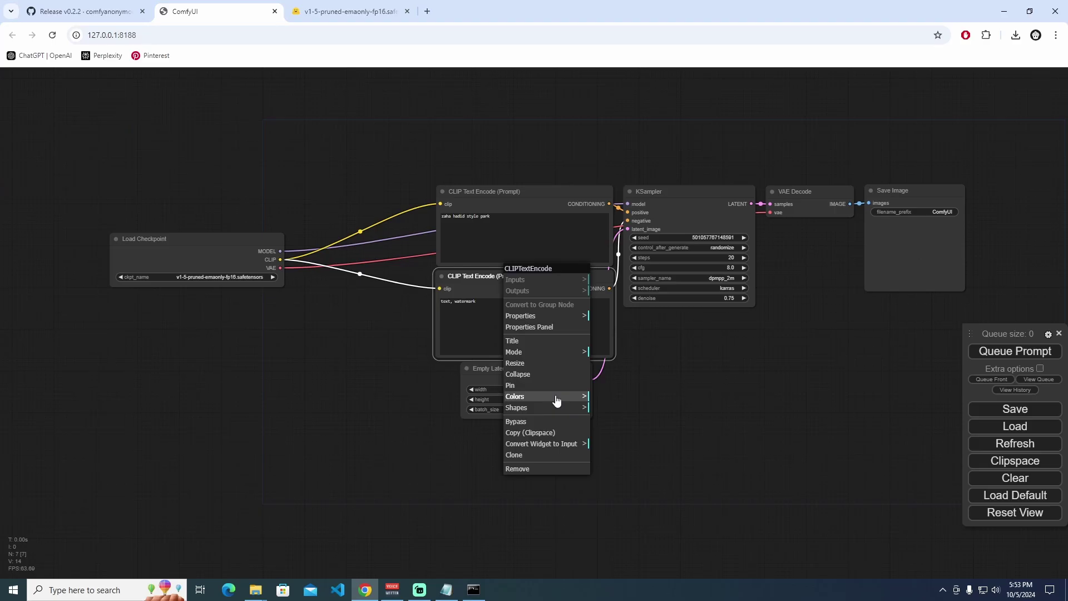
click(556, 399)
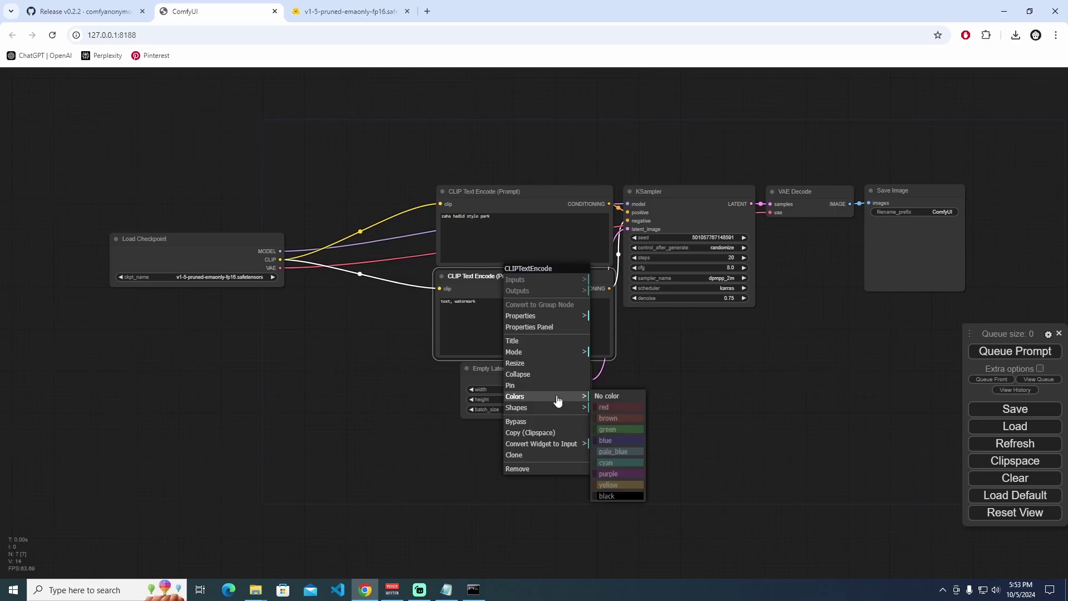
click(612, 408)
Colour the top positive prompt node green.
click(522, 193)
right_click(517, 192)
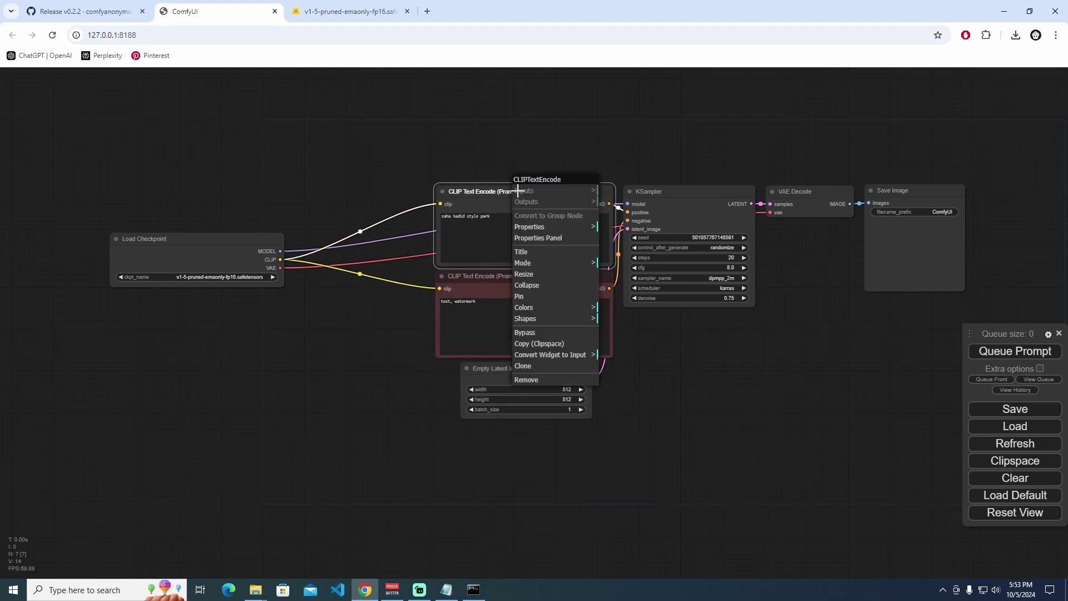
click(556, 307)
click(627, 337)
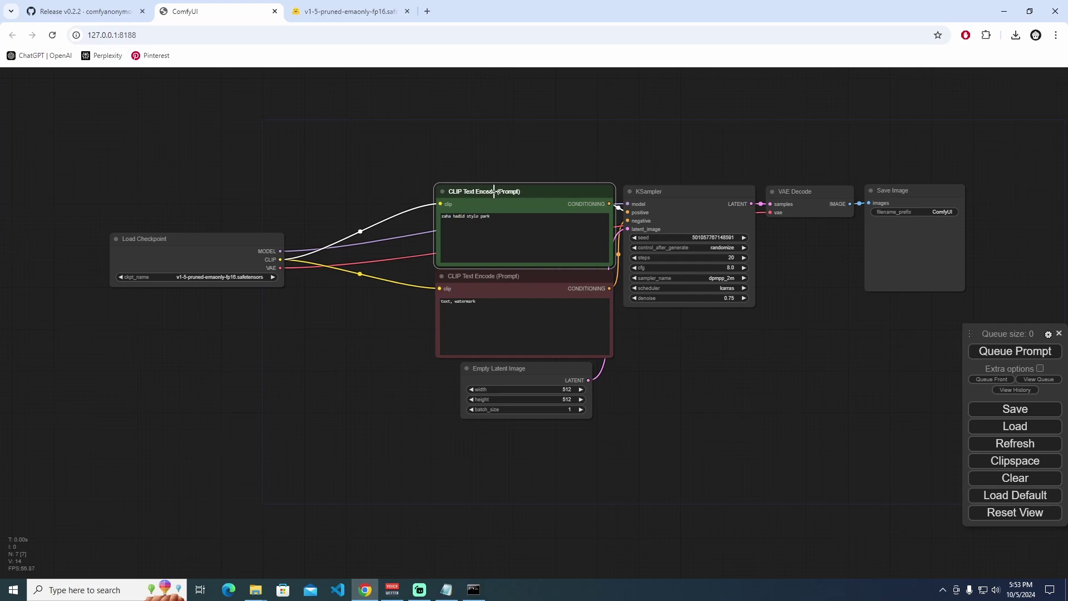
click(477, 278)
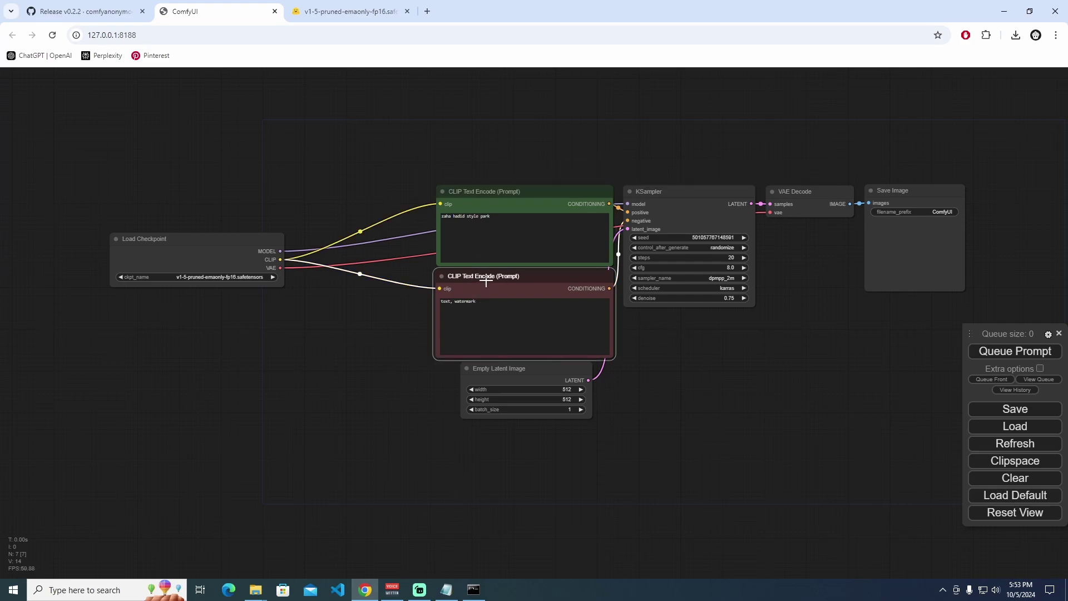
Tidy the layout by nudging Empty Latent Image, KSampler, VAE Decode and Save Image slightly right.
click(626, 376)
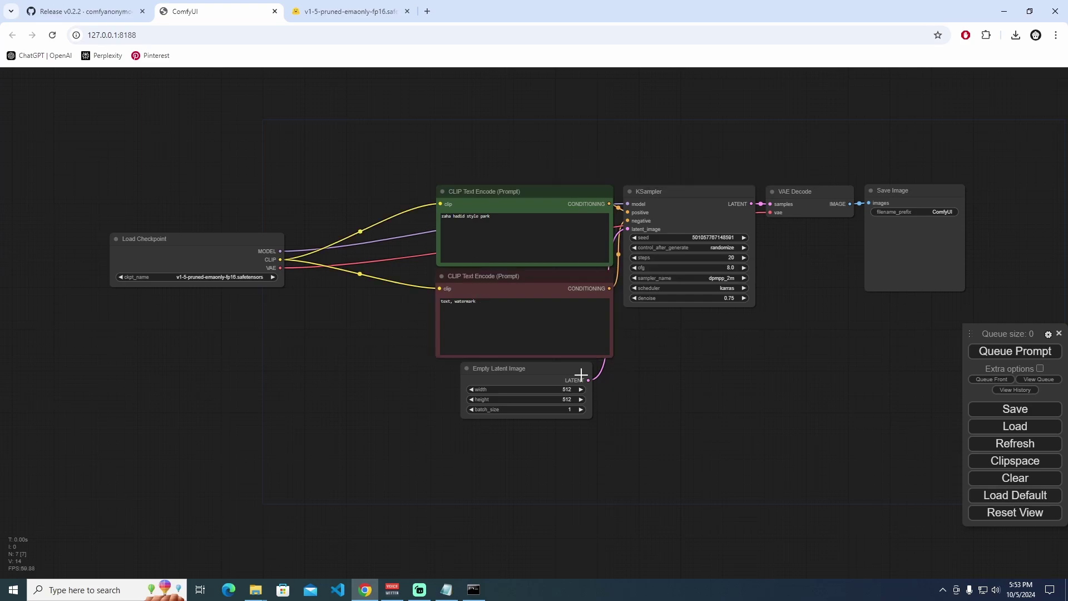
click(545, 372)
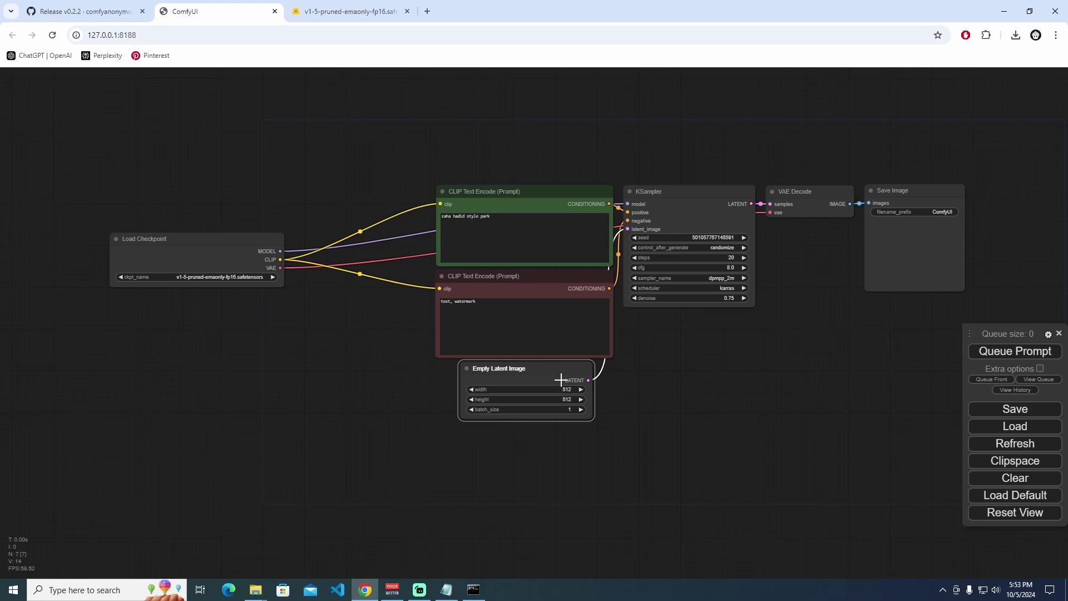
drag(544, 372, 558, 376)
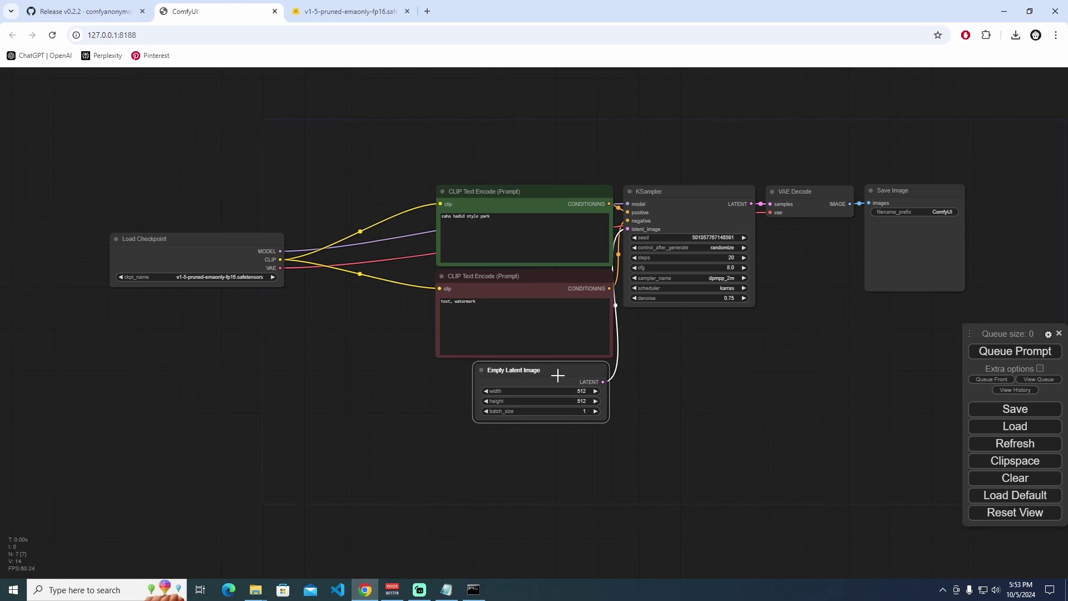
click(669, 399)
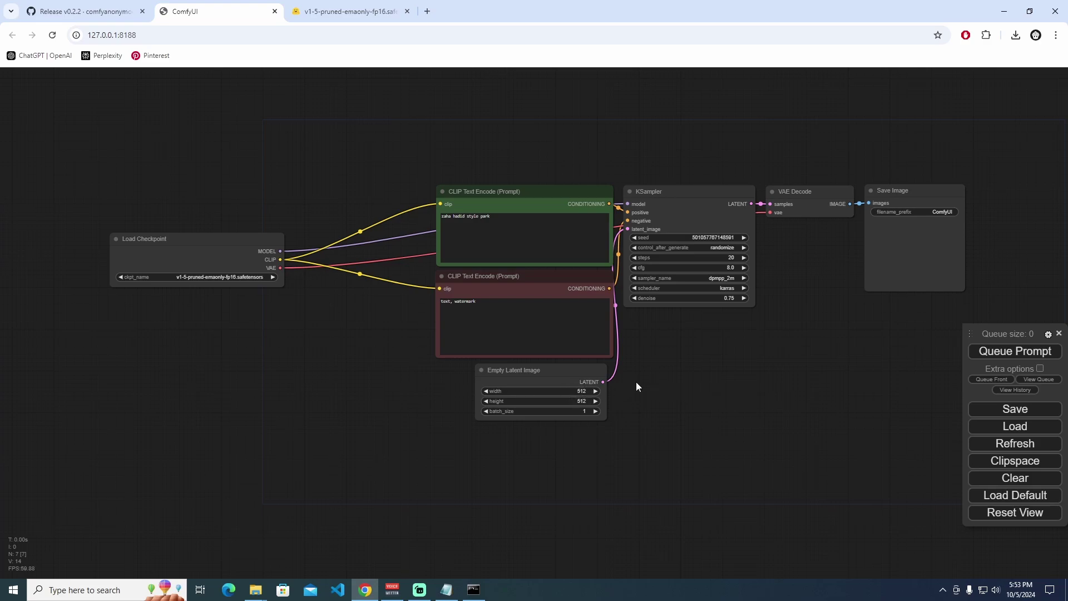
drag(723, 310, 666, 310)
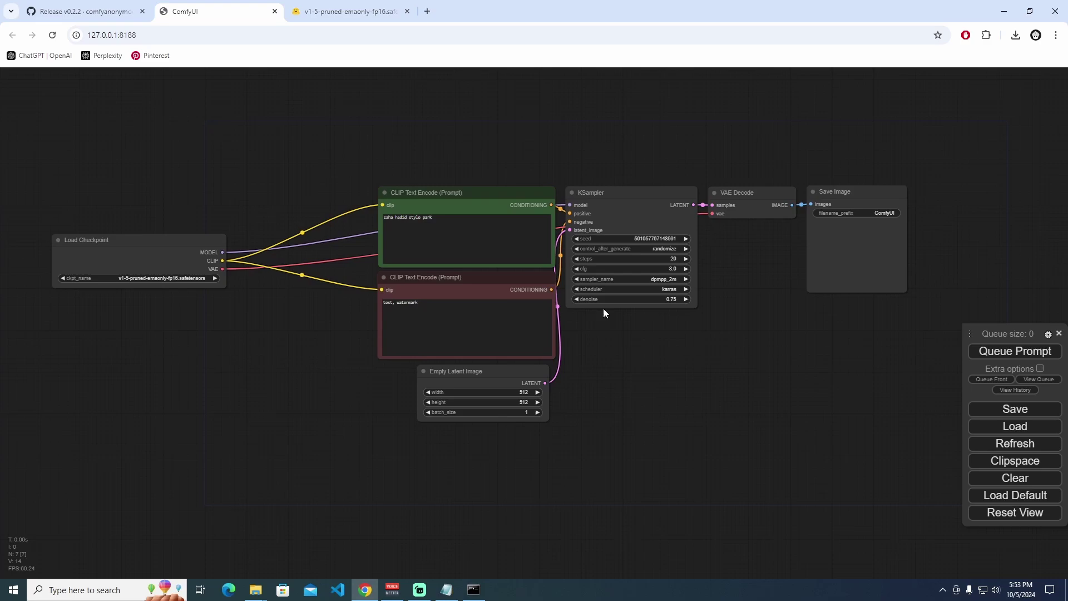
drag(623, 194, 627, 195)
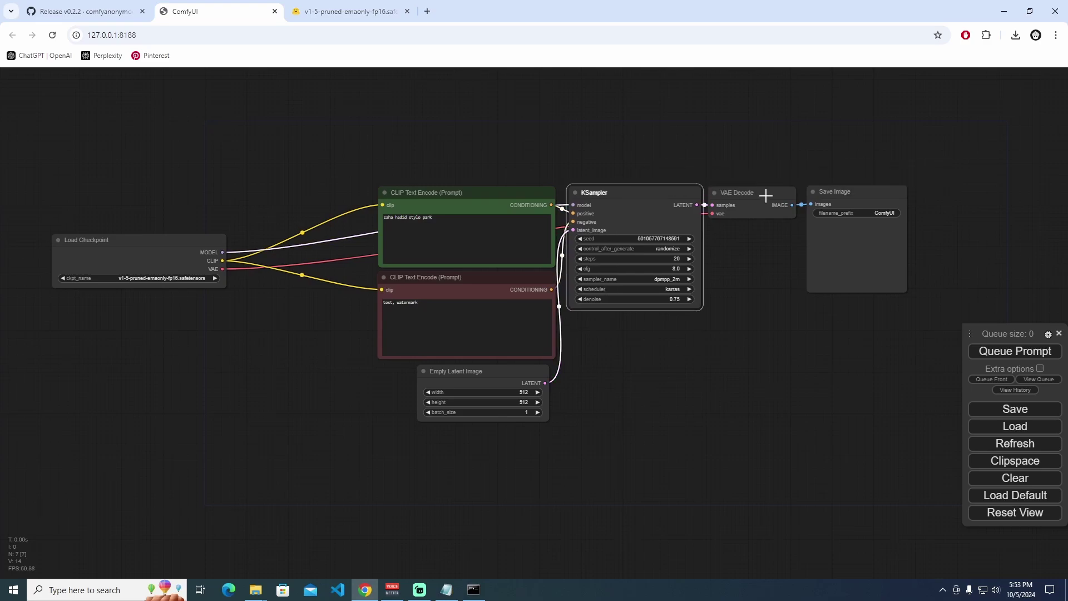
drag(766, 196, 767, 195)
drag(863, 195, 869, 195)
click(771, 279)
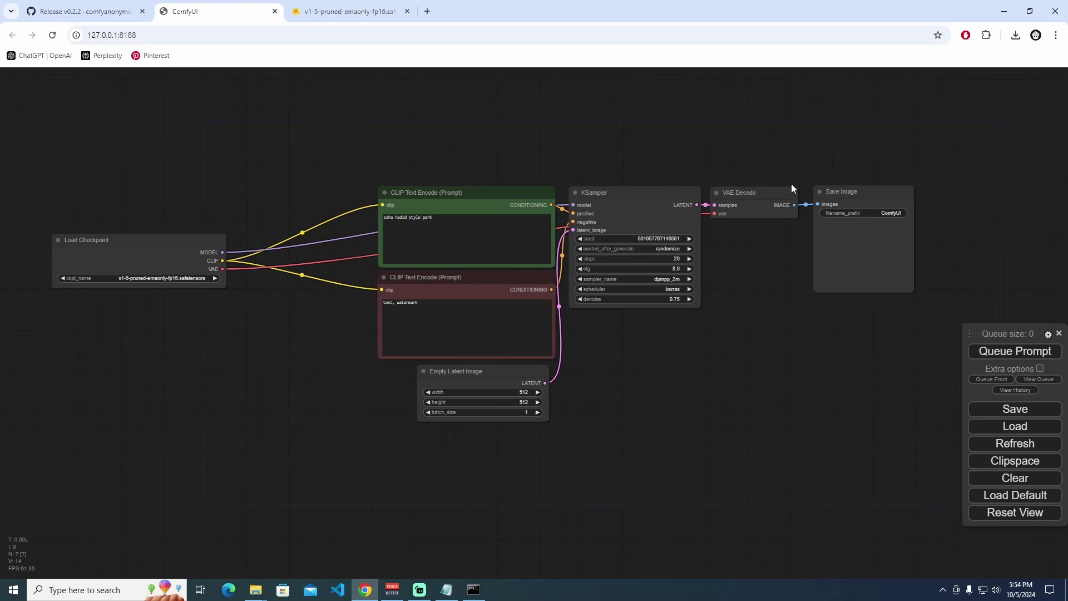
click(865, 189)
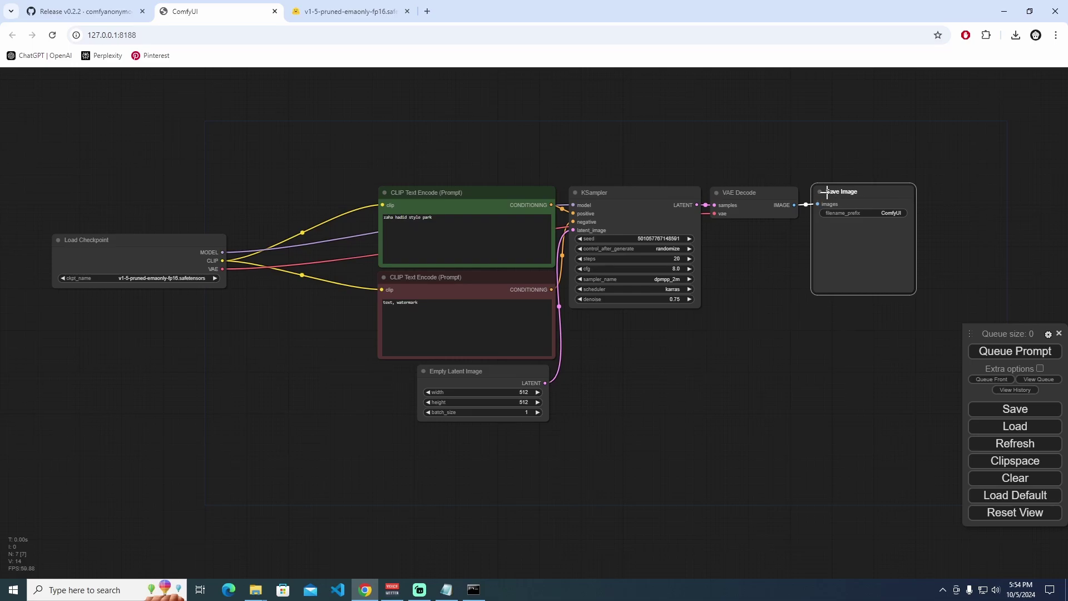
Browse to ComfyUI\output, holding only _output_images_will_be_put_here, then return to the ComfyUI workflow.
mouse_move(256, 589)
click(361, 539)
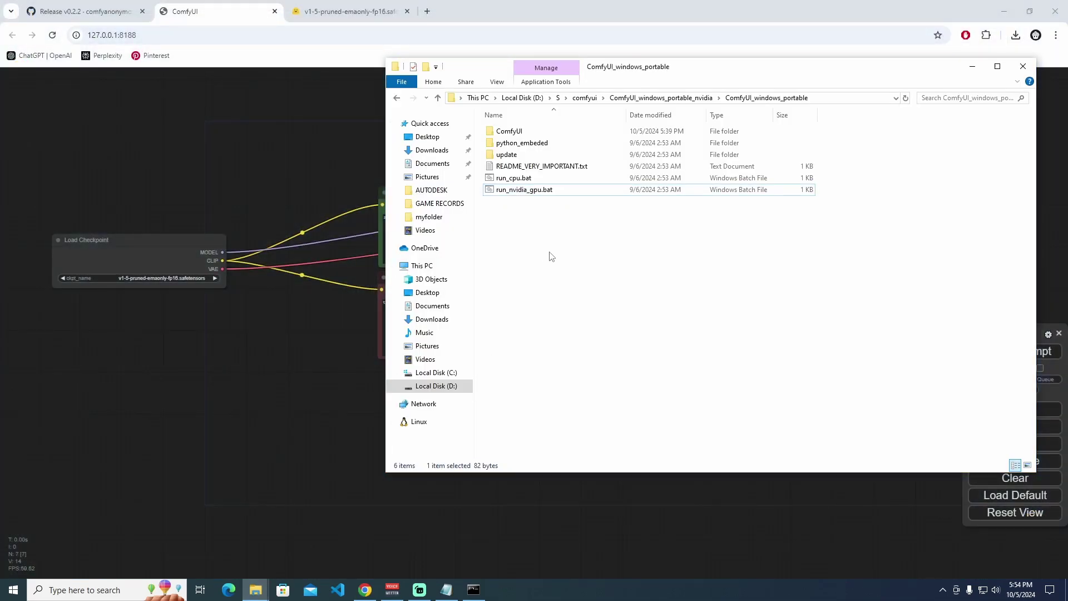
double_click(535, 132)
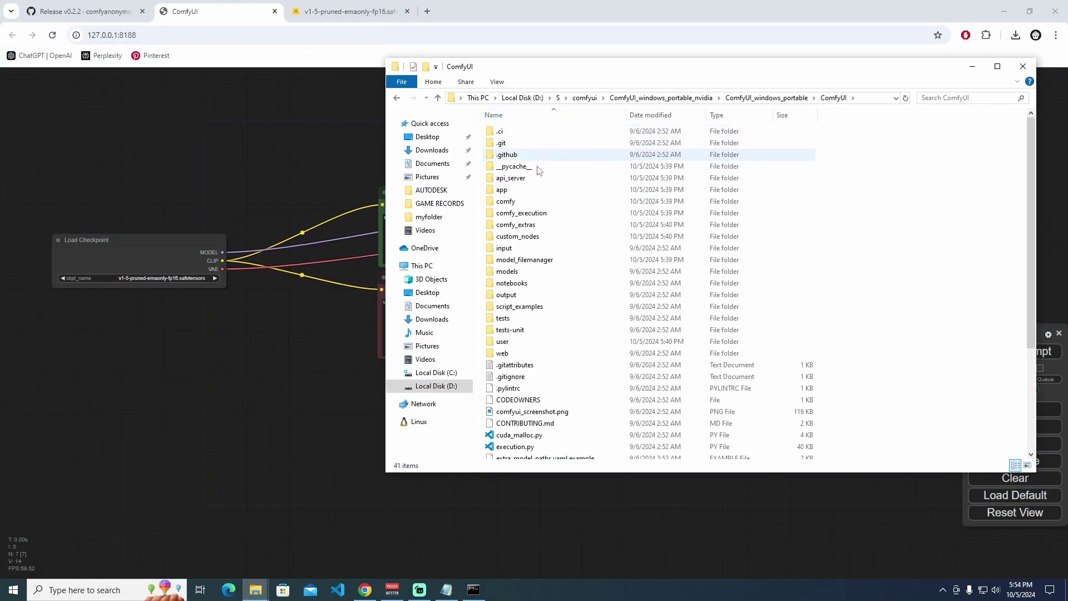
double_click(533, 299)
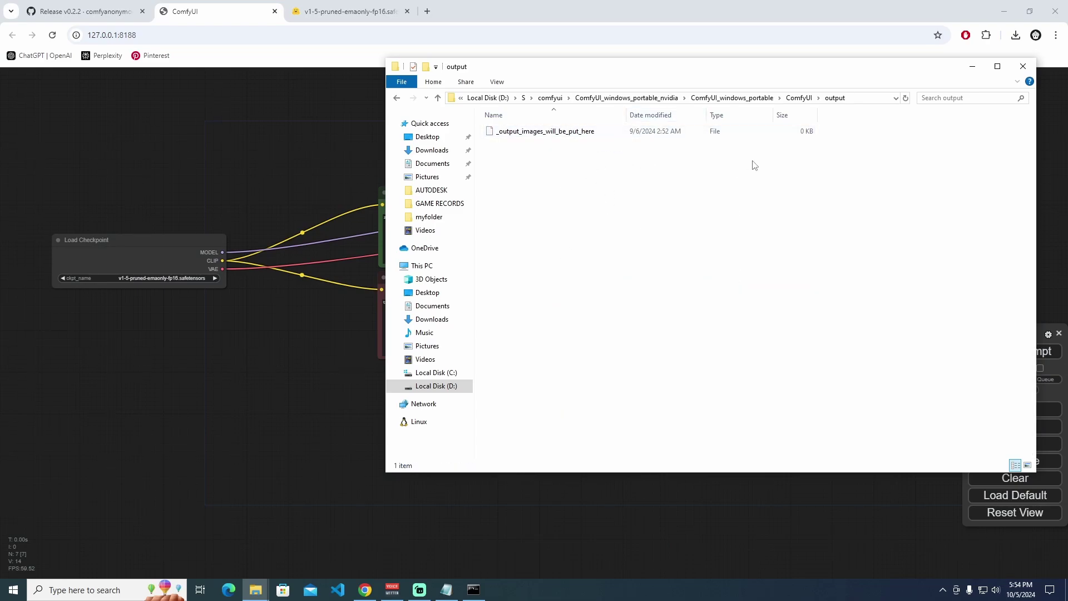
drag(890, 75, 750, 285)
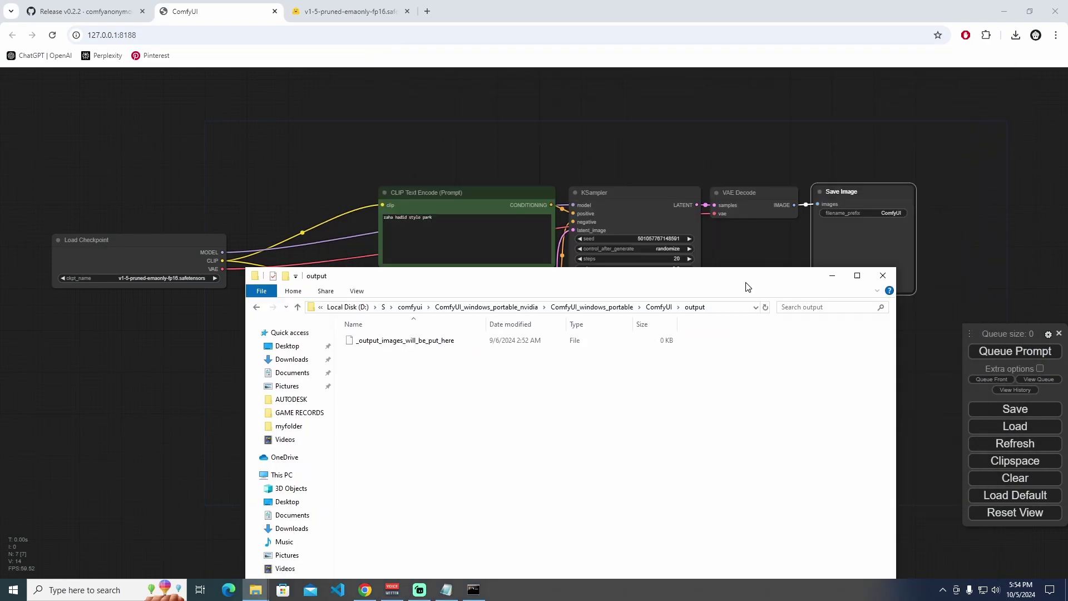
click(700, 135)
Change the positive prompt from 'zaha hadid style park' to 'zaha hadid style building'.
triple_click(433, 234)
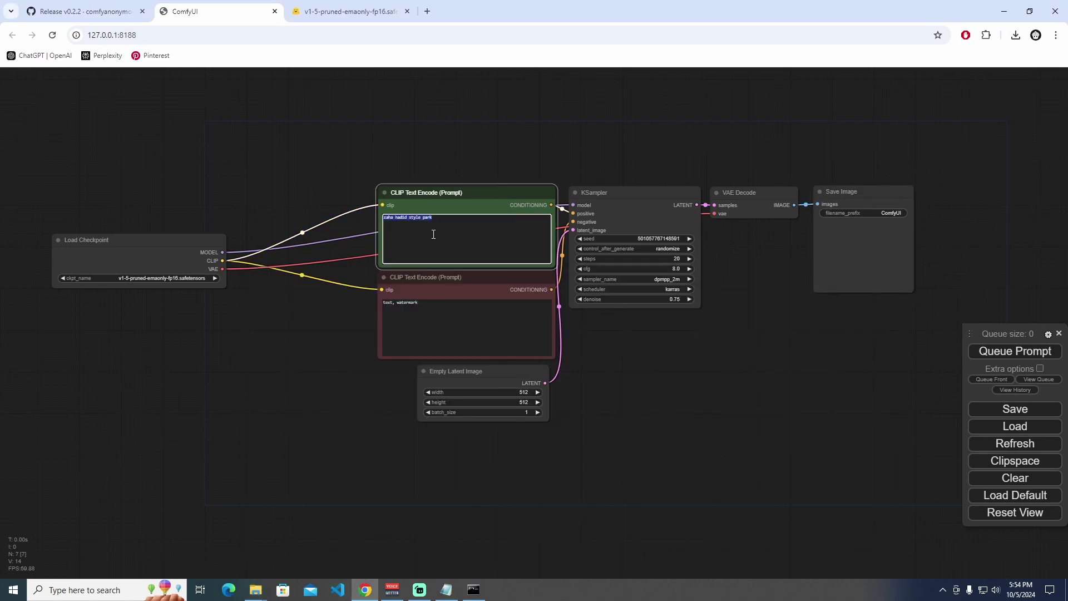
click(431, 168)
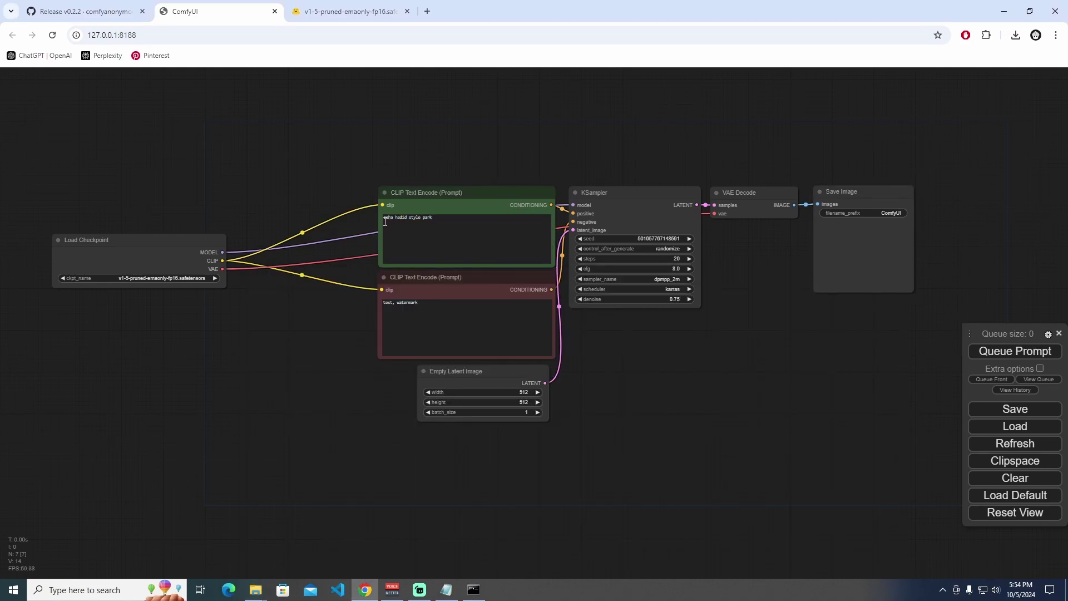
click(428, 219)
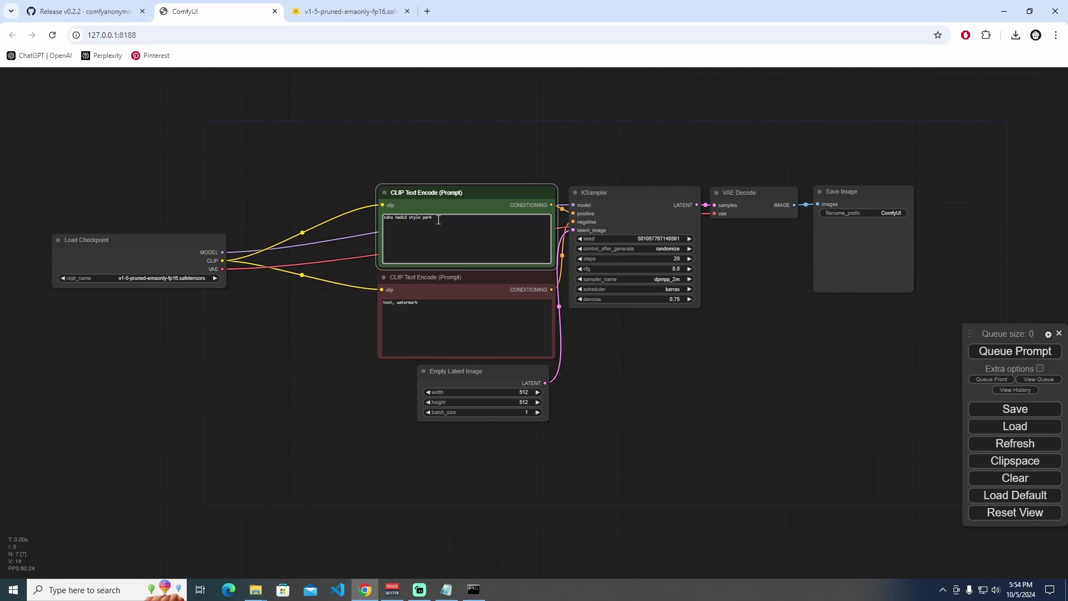
key(BackSpace)
key(BackSpace)
key(BackSpace)
key(BackSpace)
text(bu)
Append ', blur' to the negative prompt so it reads 'text, watermark, blur'.
click(465, 313)
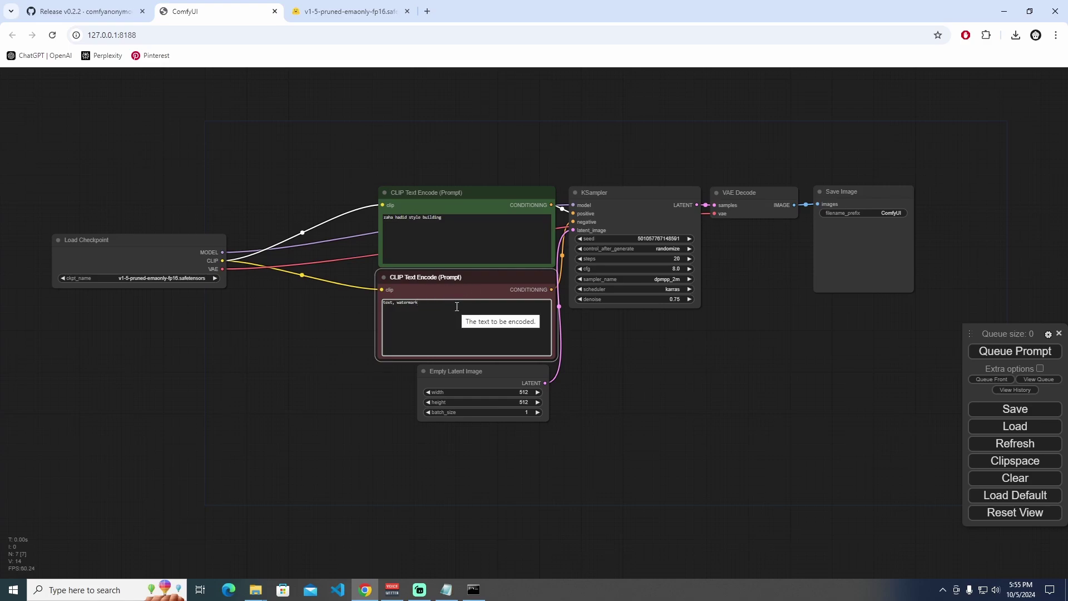
text(, blur)
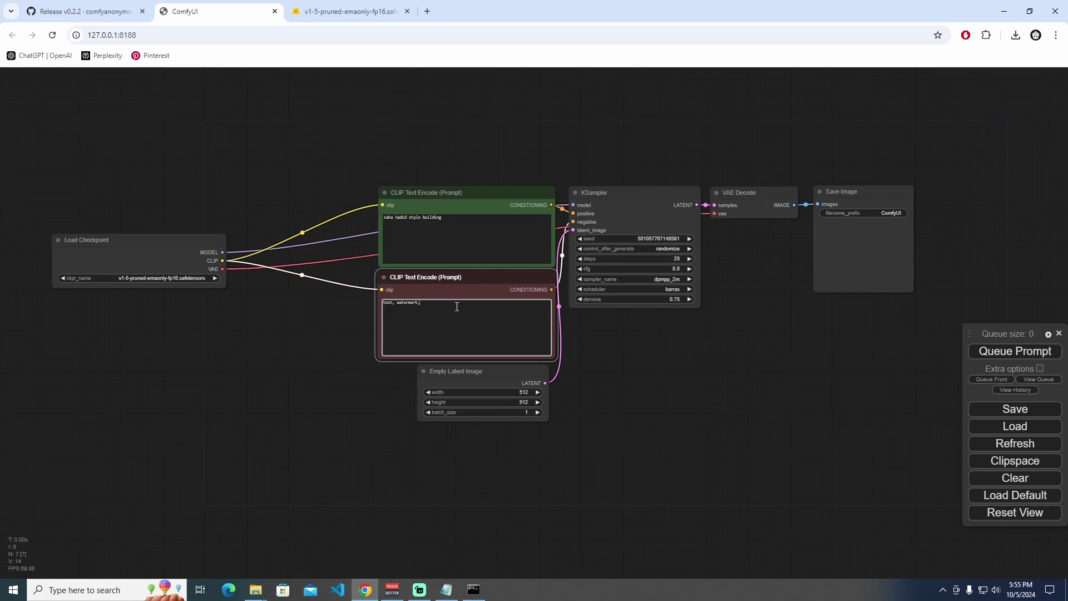
click(320, 323)
drag(1015, 328, 1004, 233)
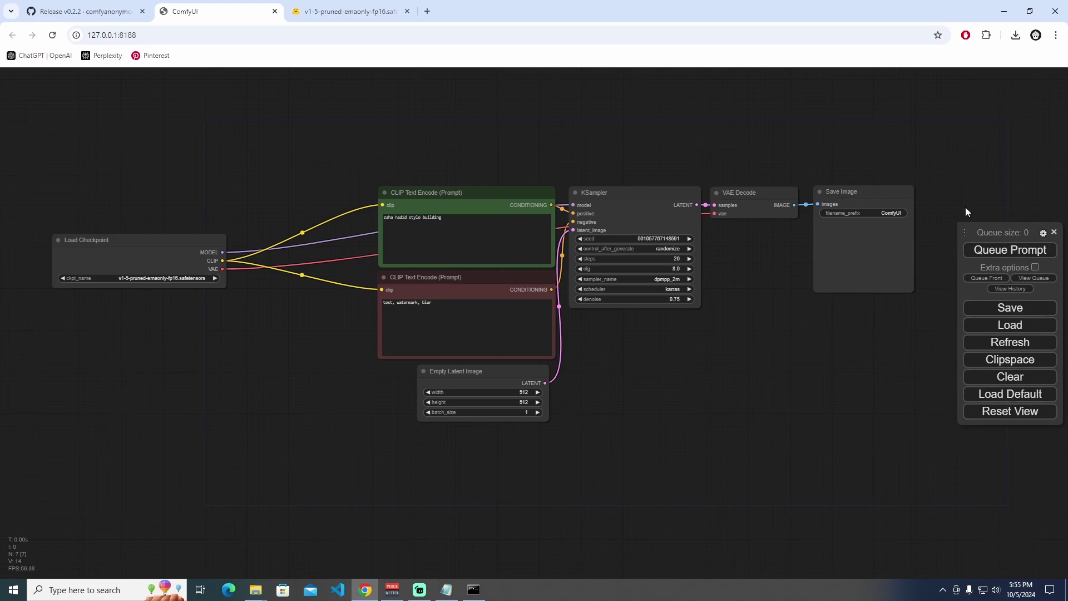
Queue the workflow to generate the building image, then center and enlarge the Save Image node.
click(1013, 254)
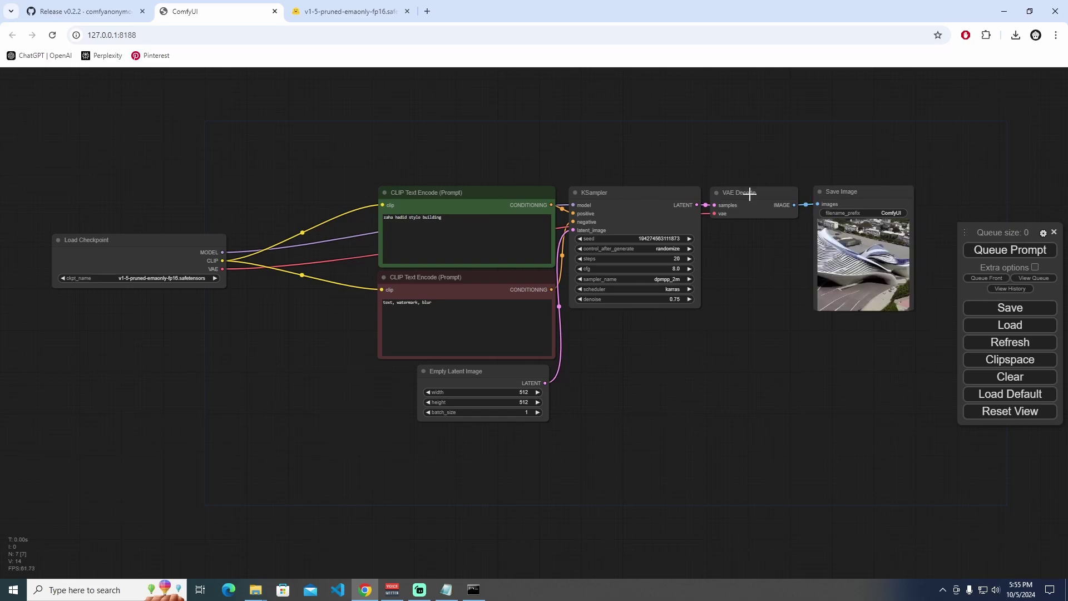
drag(758, 271, 556, 251)
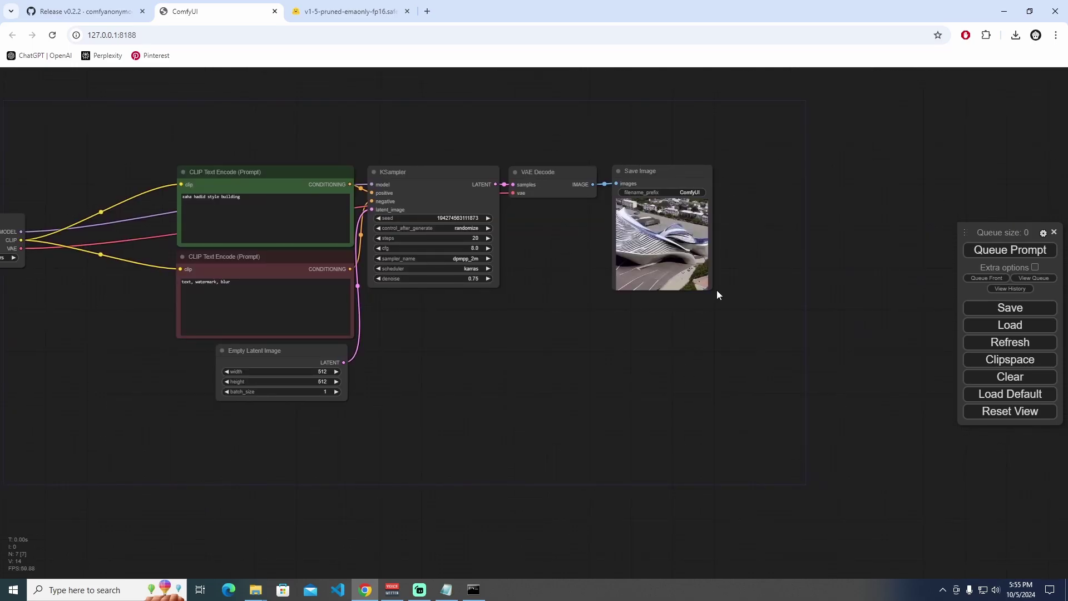
drag(709, 290, 884, 431)
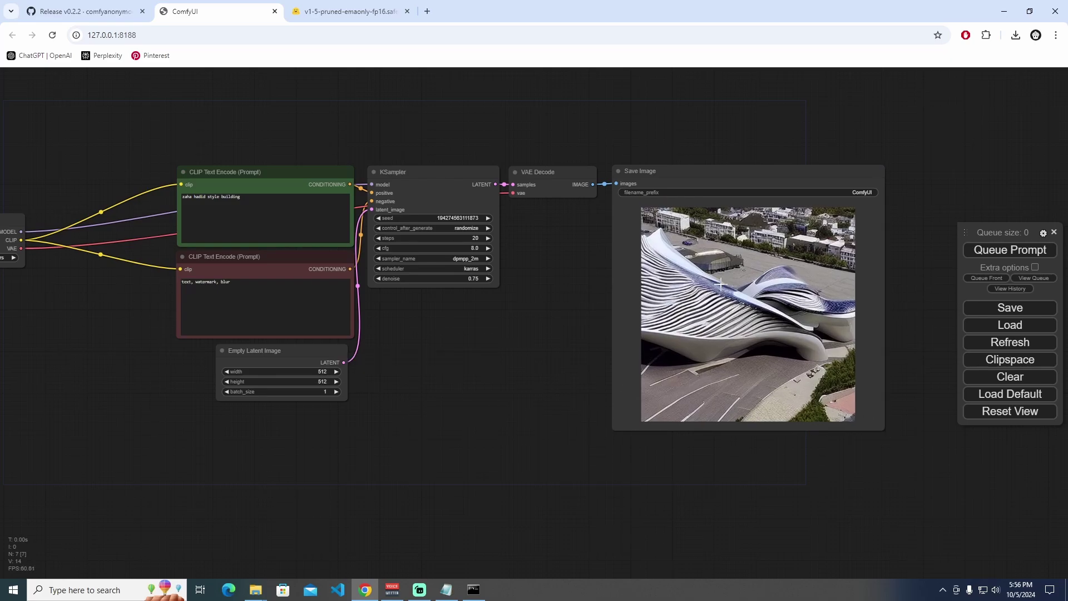
scroll(667, 294, down, 1)
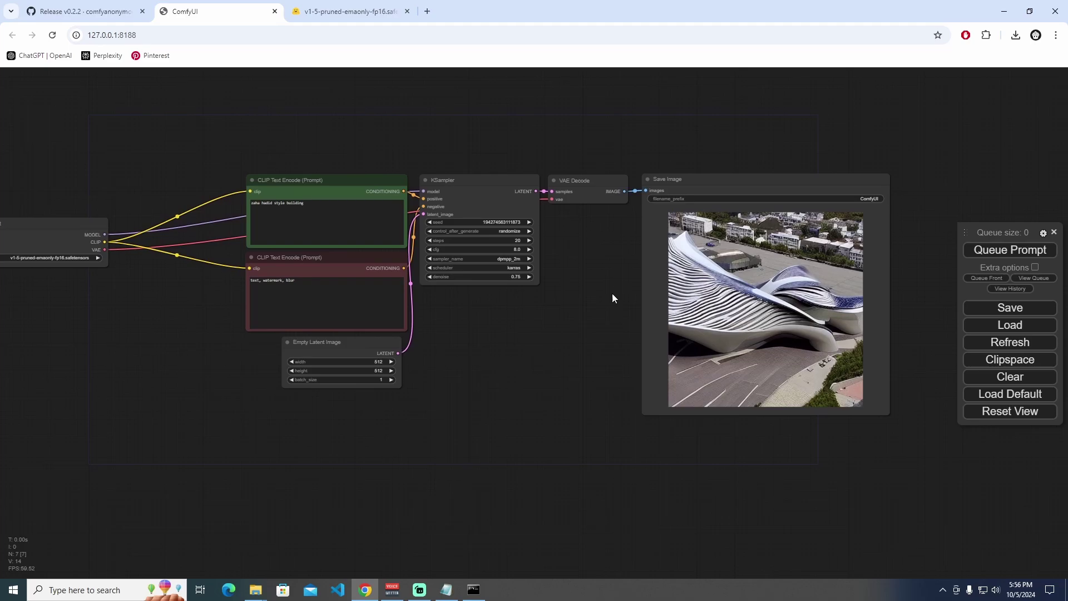
View the output folder as large icons, refresh to see ComfyUI_00001_.png, then return to ComfyUI.
mouse_move(255, 589)
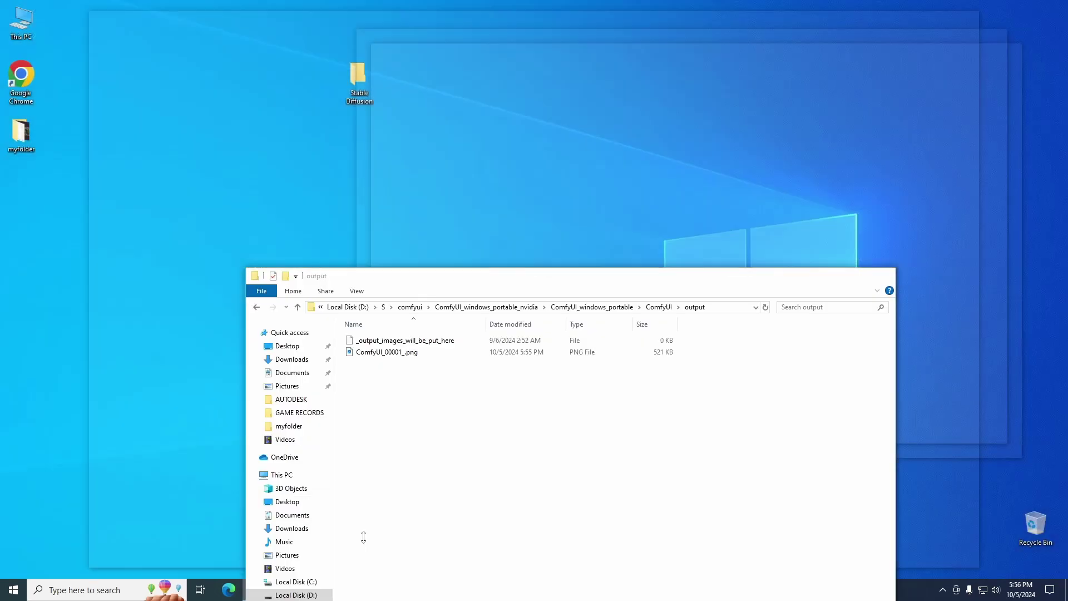
click(362, 536)
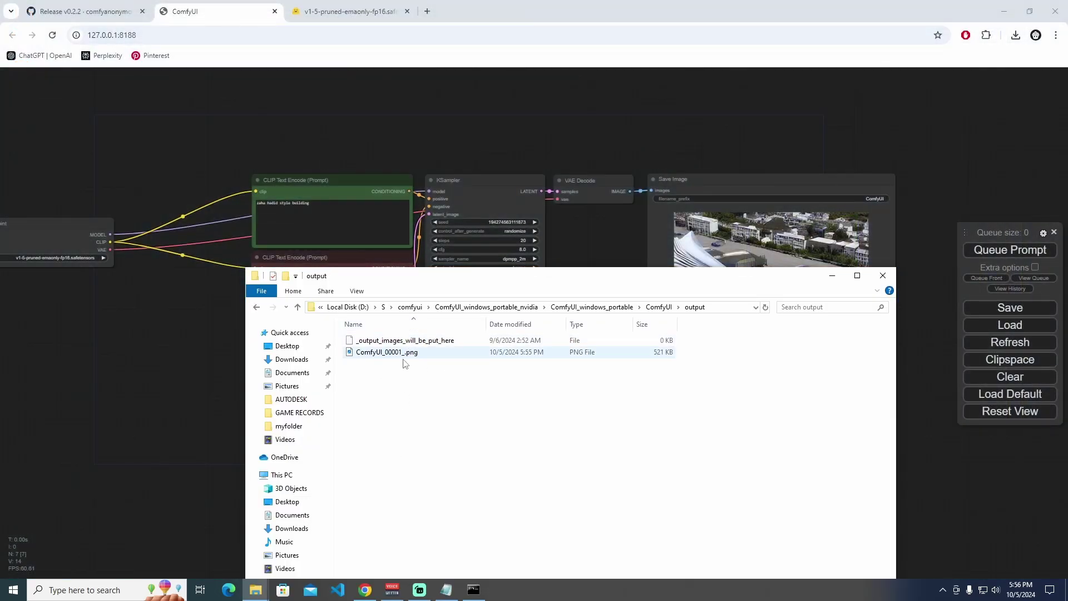
right_click(418, 384)
mouse_move(479, 174)
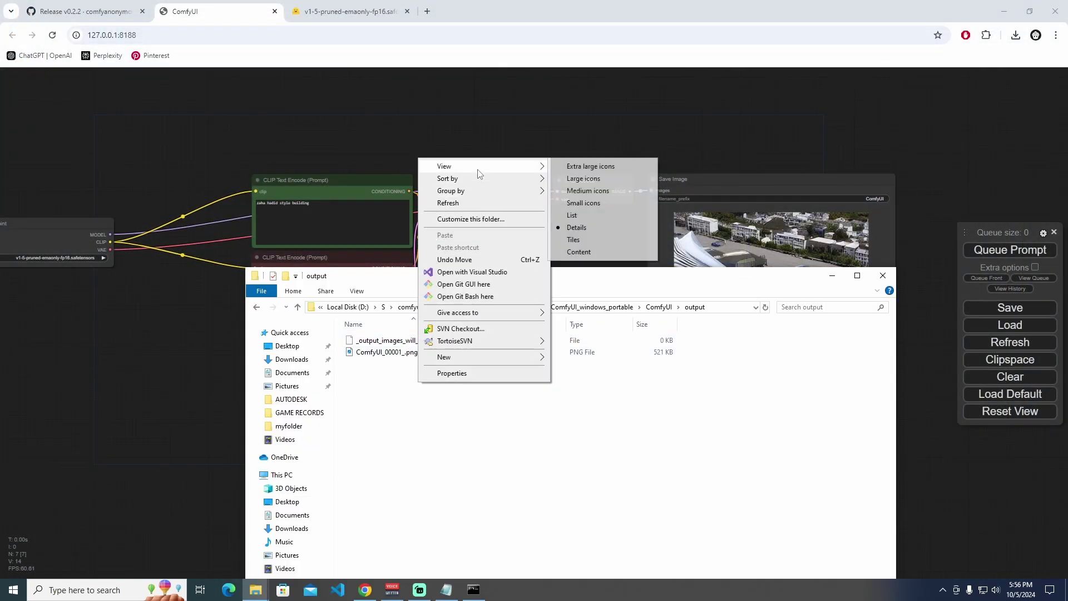
click(583, 178)
right_click(495, 369)
click(548, 190)
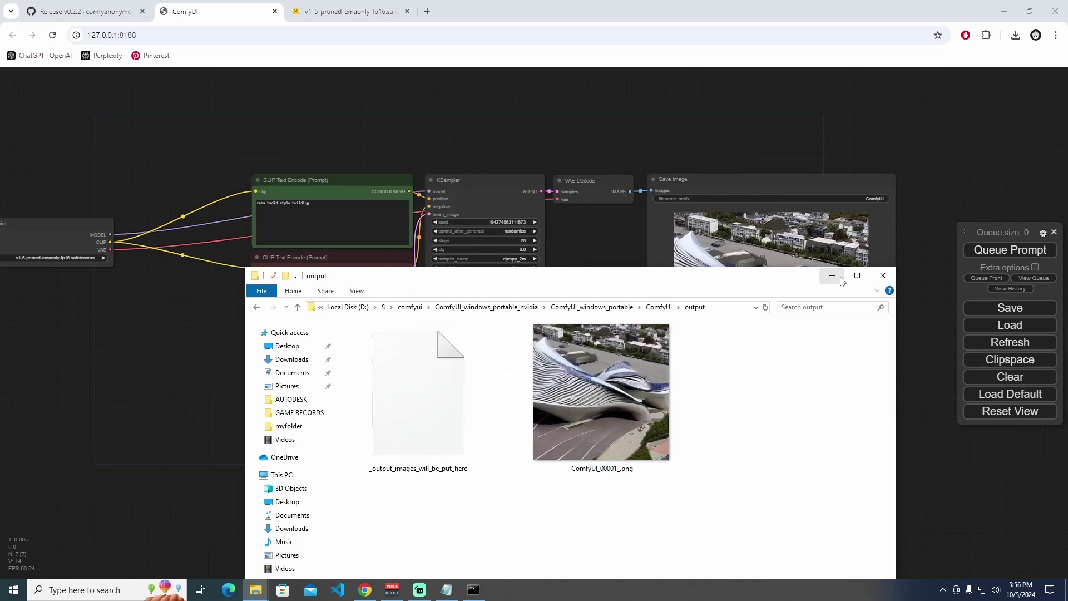
click(832, 275)
drag(201, 296, 232, 307)
drag(83, 237, 150, 239)
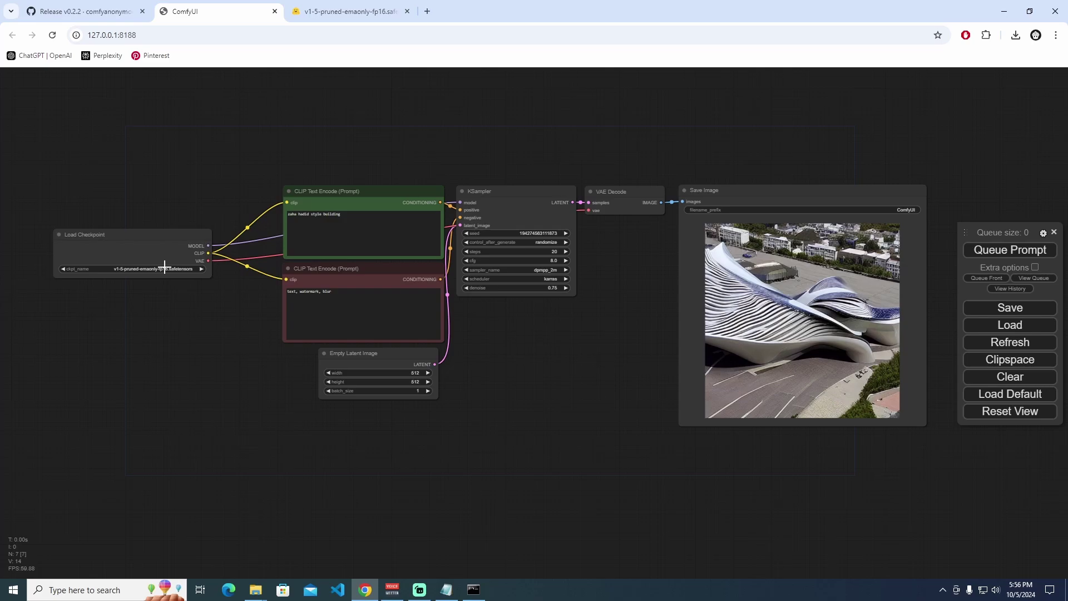
Queue the workflow again and inspect the new white Zaha Hadid-style building in Save Image.
drag(618, 267, 580, 265)
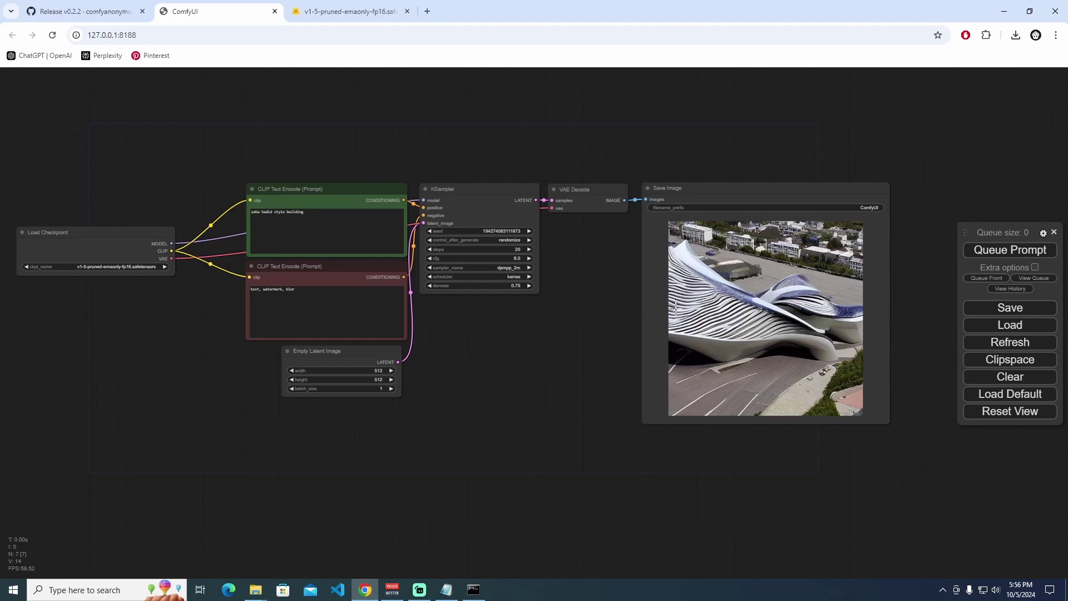
click(1000, 254)
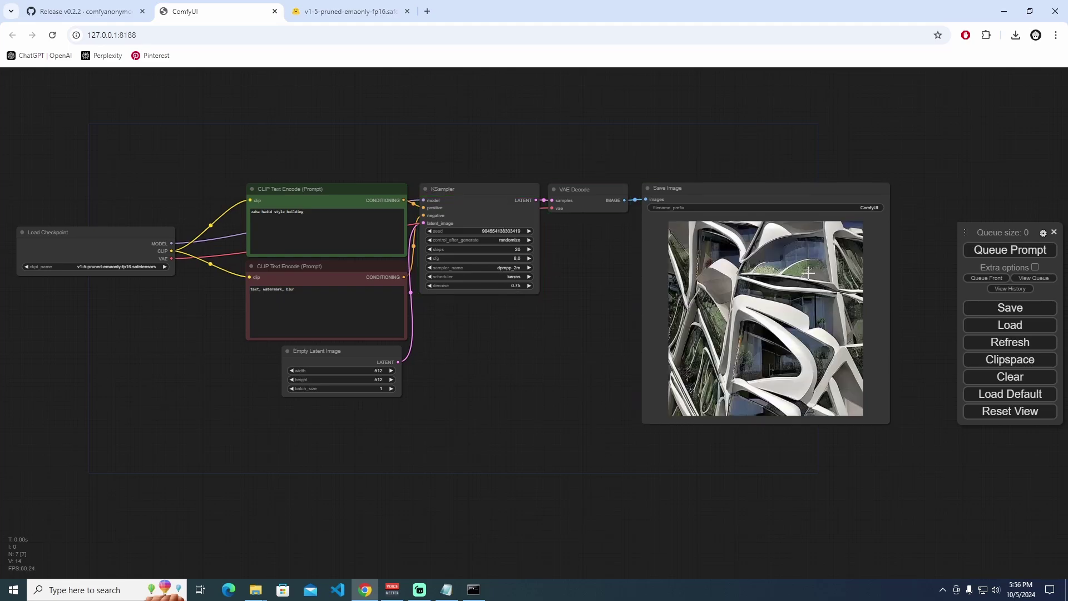
scroll(743, 289, up, 3)
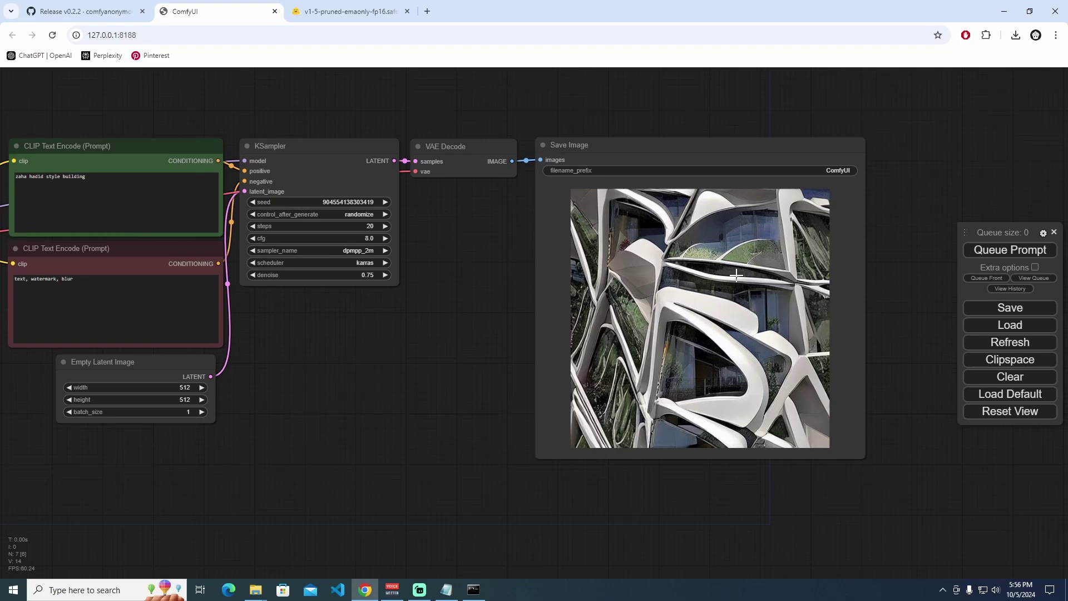
scroll(465, 279, down, 2)
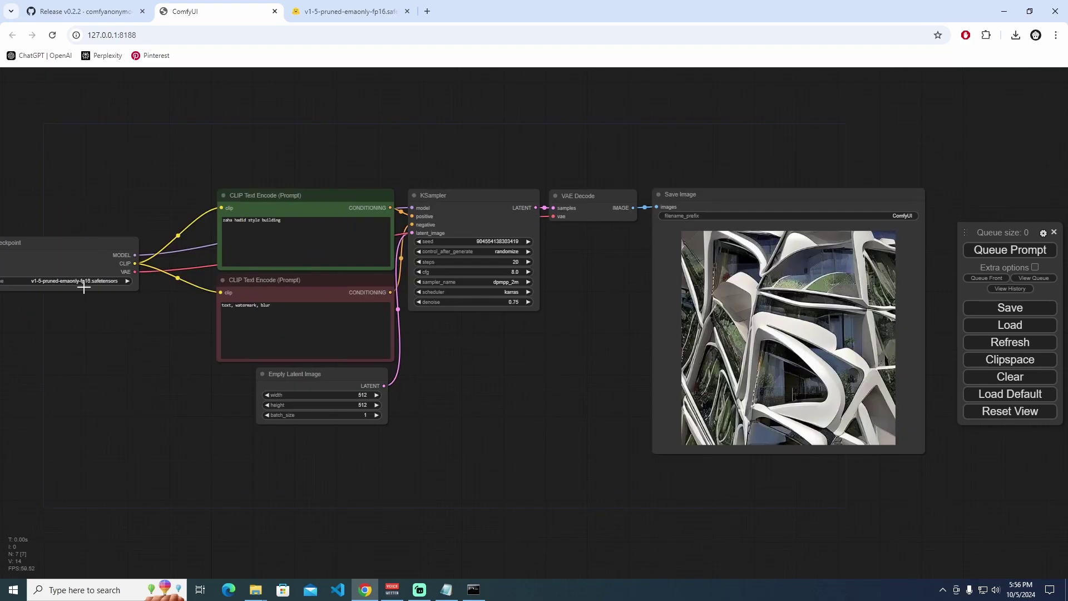
scroll(639, 307, right, 3)
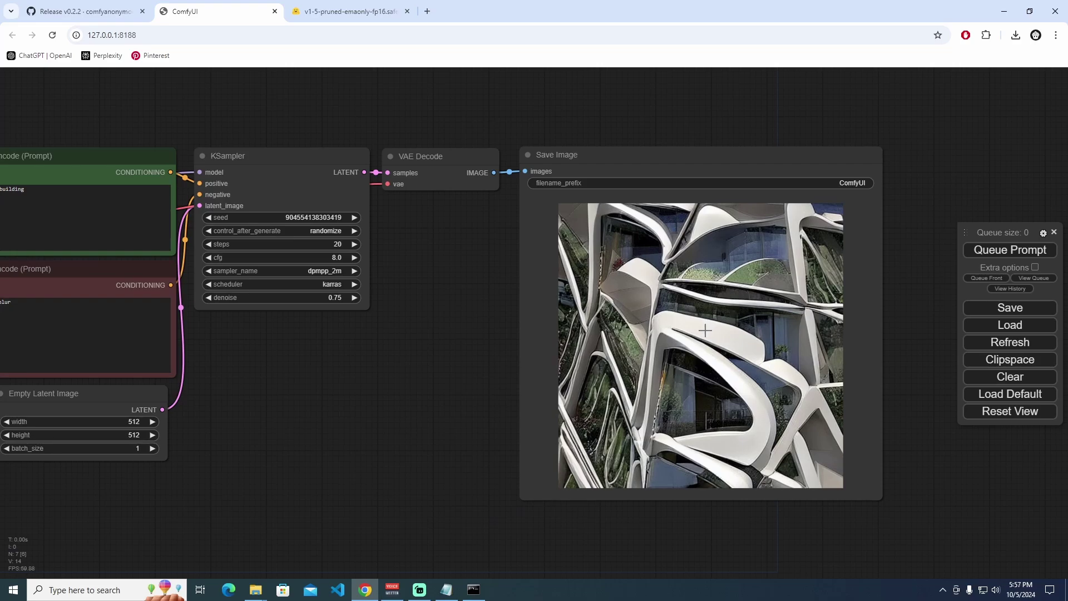
scroll(705, 330, down, 5)
drag(521, 328, 667, 365)
scroll(658, 363, down, 1)
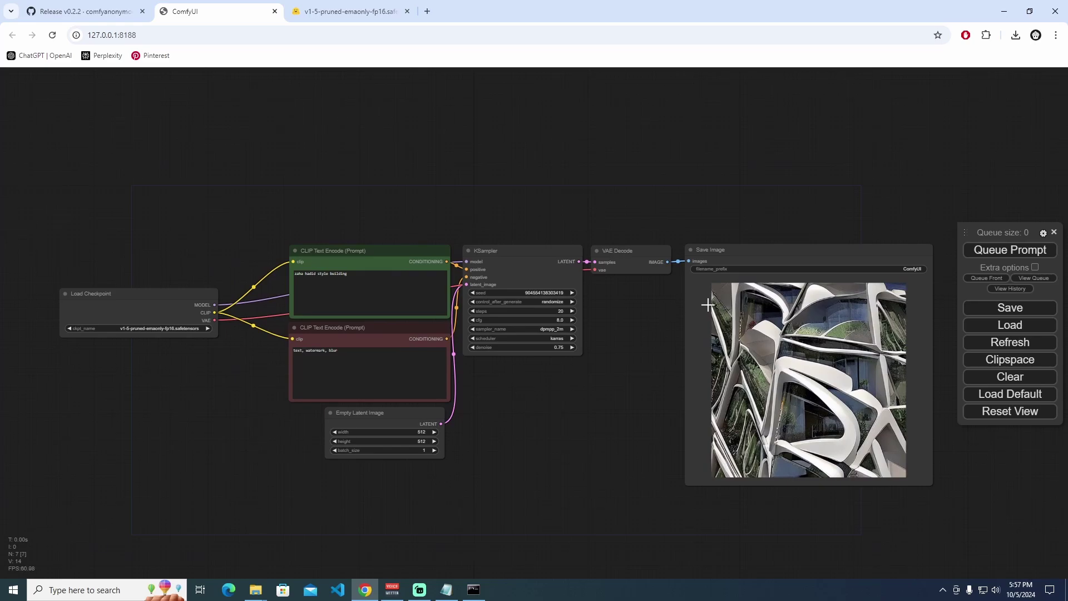
drag(306, 192, 294, 147)
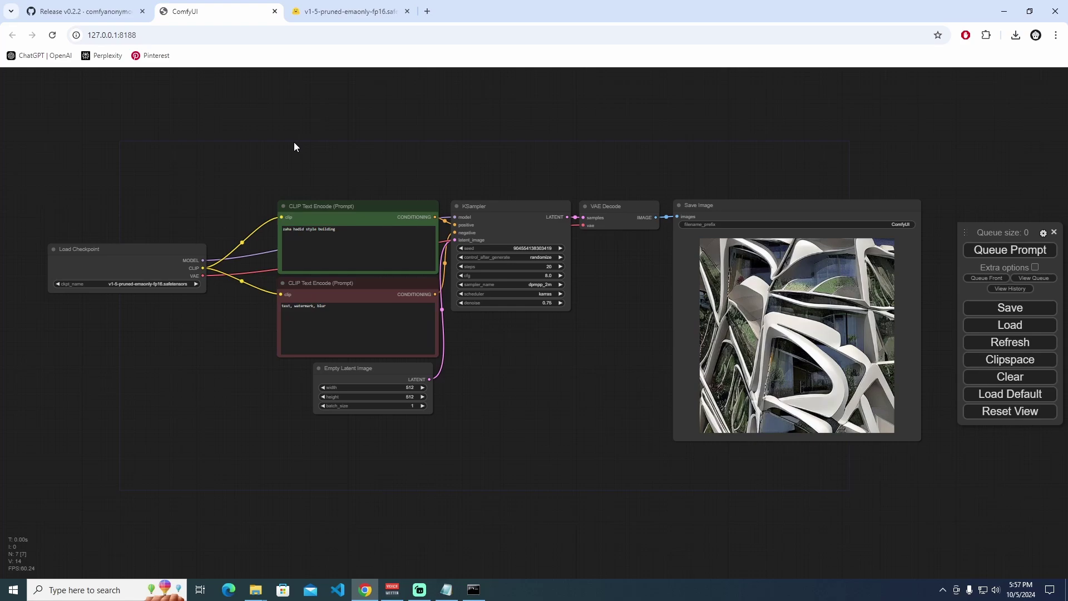